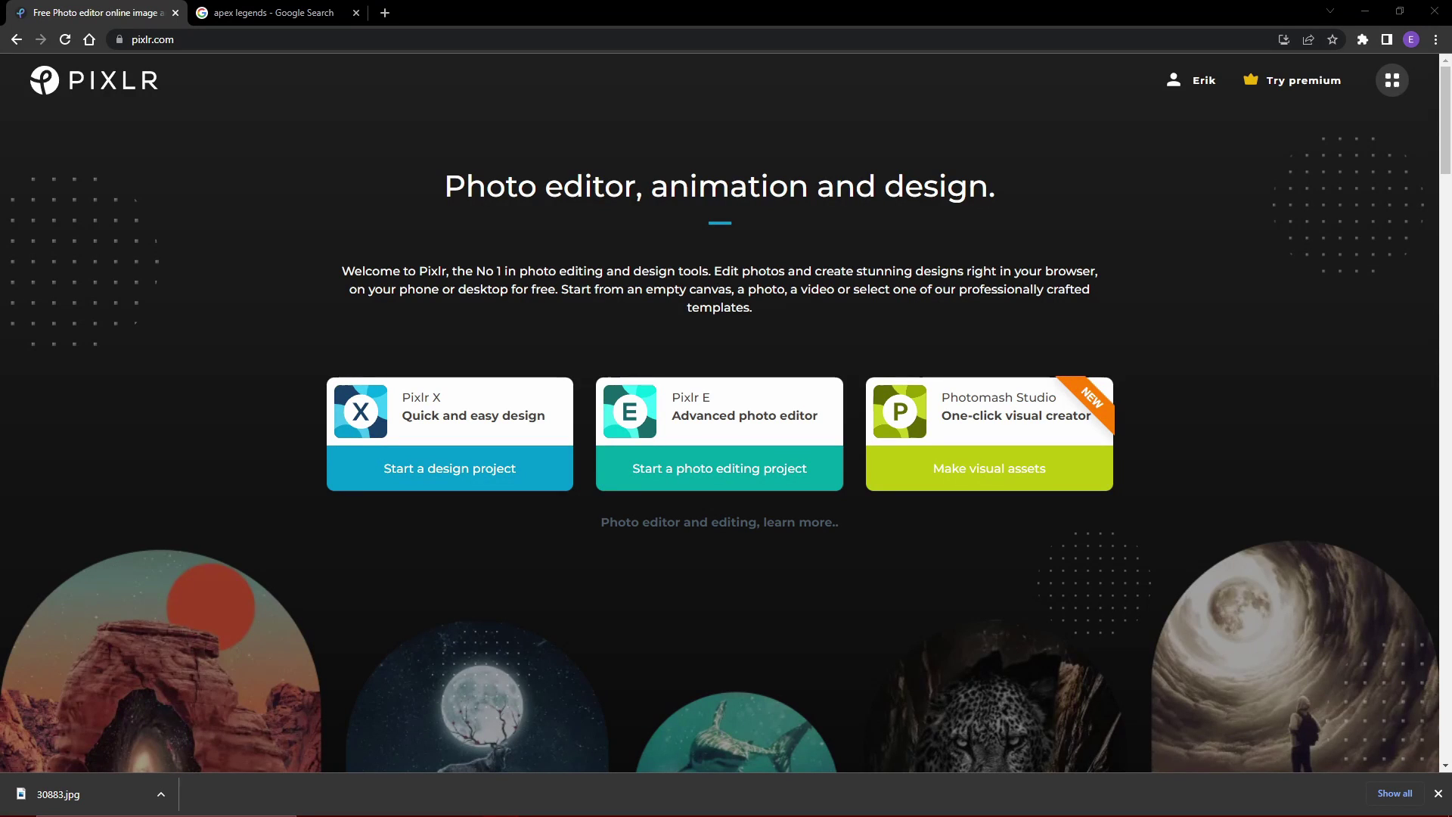
Open the Pixlr E advanced photo editor from pixlr.com.
{"action": "left_click", "coordinate": [347, 675]}
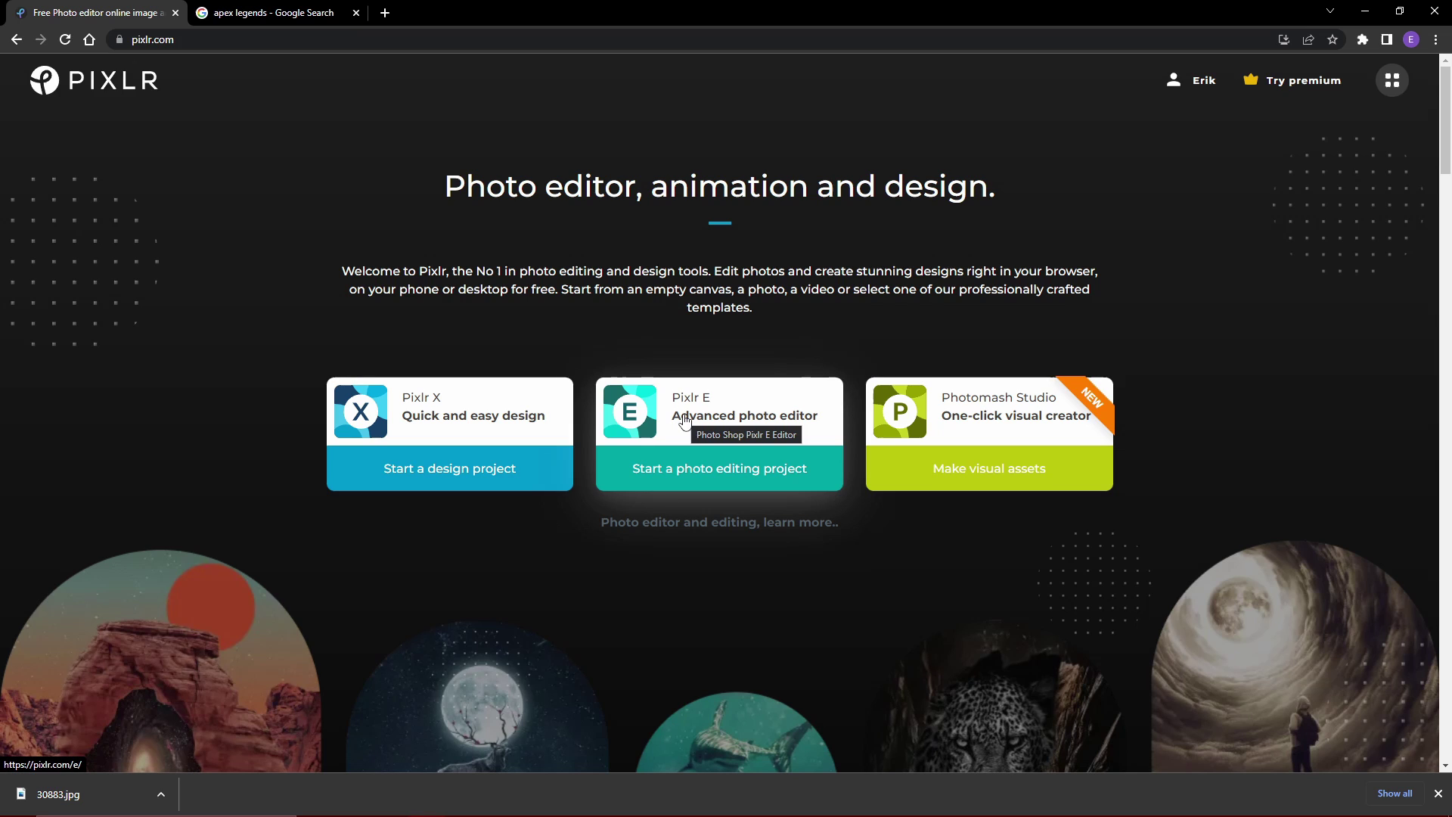
{"action": "left_click", "coordinate": [685, 422]}
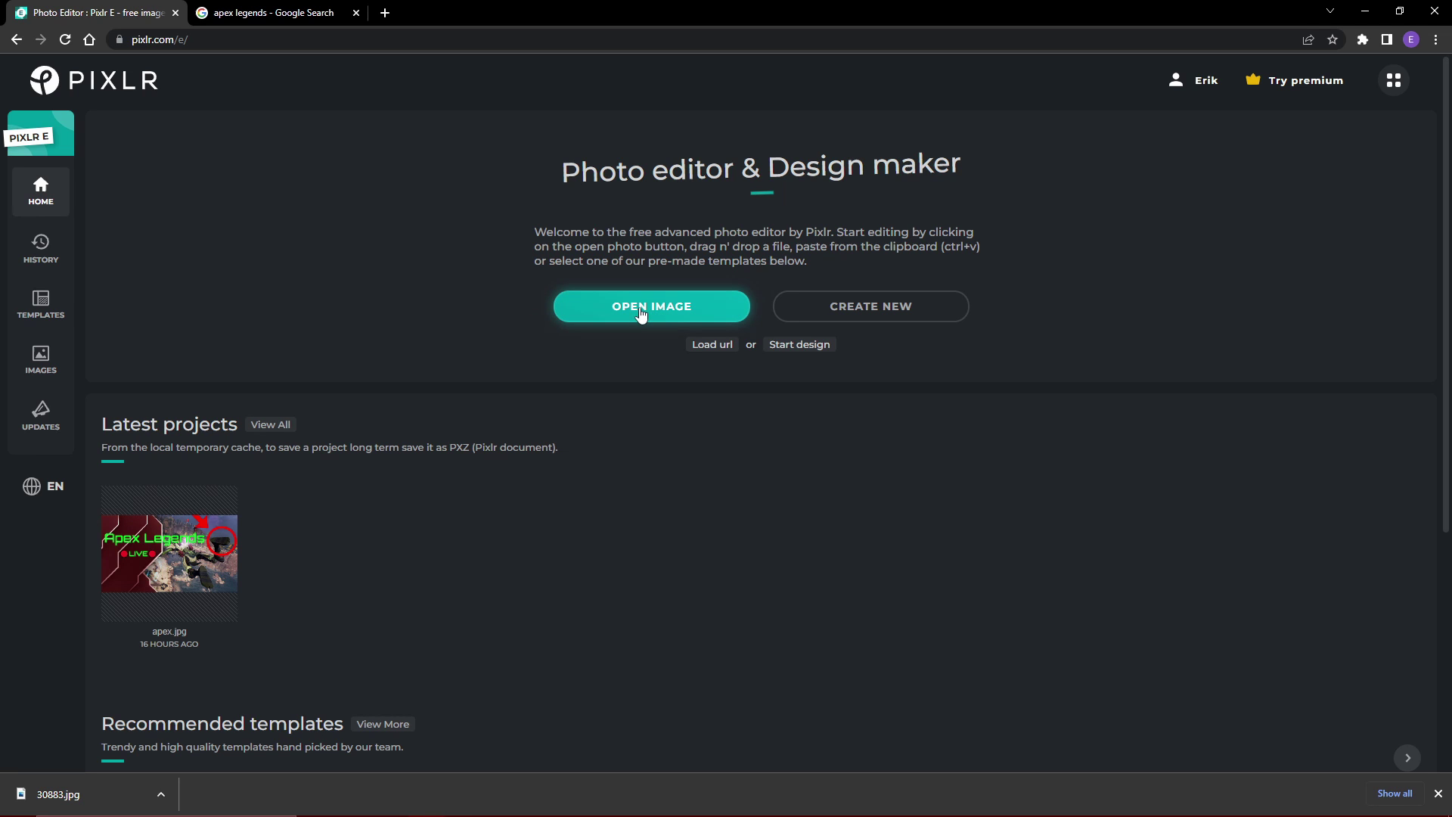
Browse the YouTube Art templates and preview the Green Gamer template.
{"action": "scroll", "coordinate": [590, 519], "scroll_direction": "down", "scroll_amount": 4}
{"action": "scroll", "coordinate": [600, 519], "scroll_direction": "down", "scroll_amount": 1}
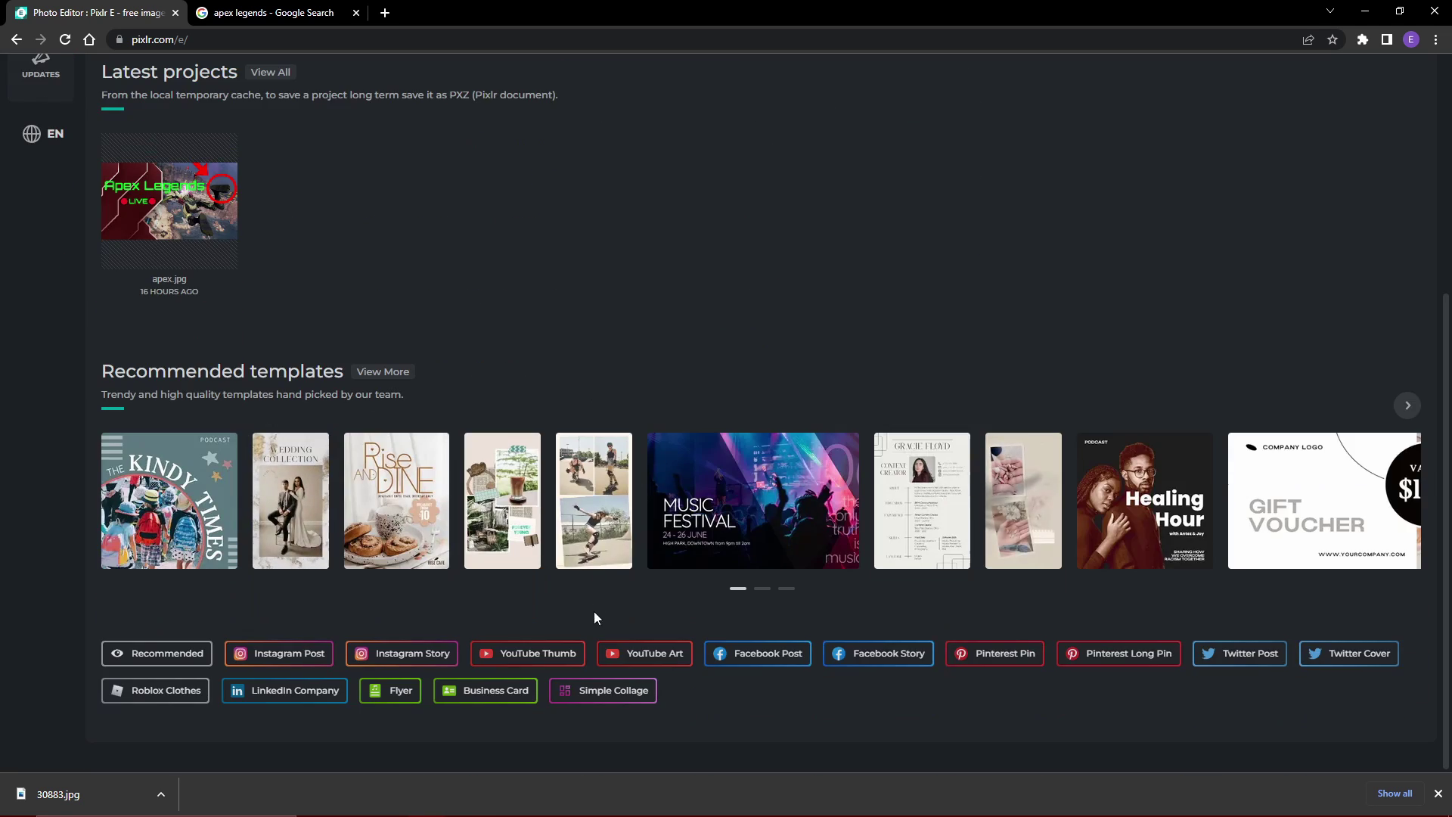
{"action": "left_click", "coordinate": [649, 651]}
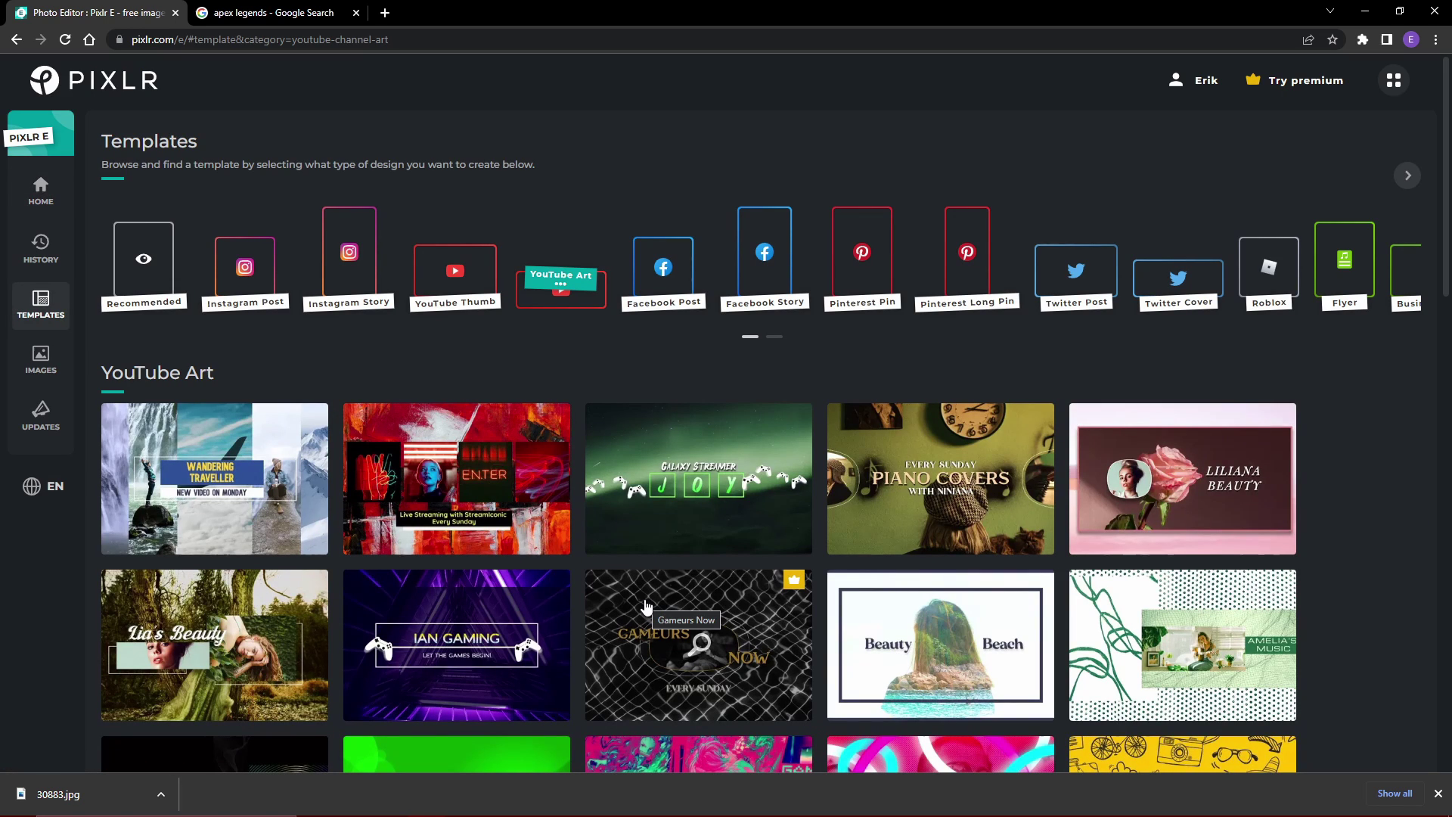
{"action": "scroll", "coordinate": [643, 590], "scroll_direction": "down", "scroll_amount": 11}
{"action": "scroll", "coordinate": [634, 560], "scroll_direction": "up", "scroll_amount": 3}
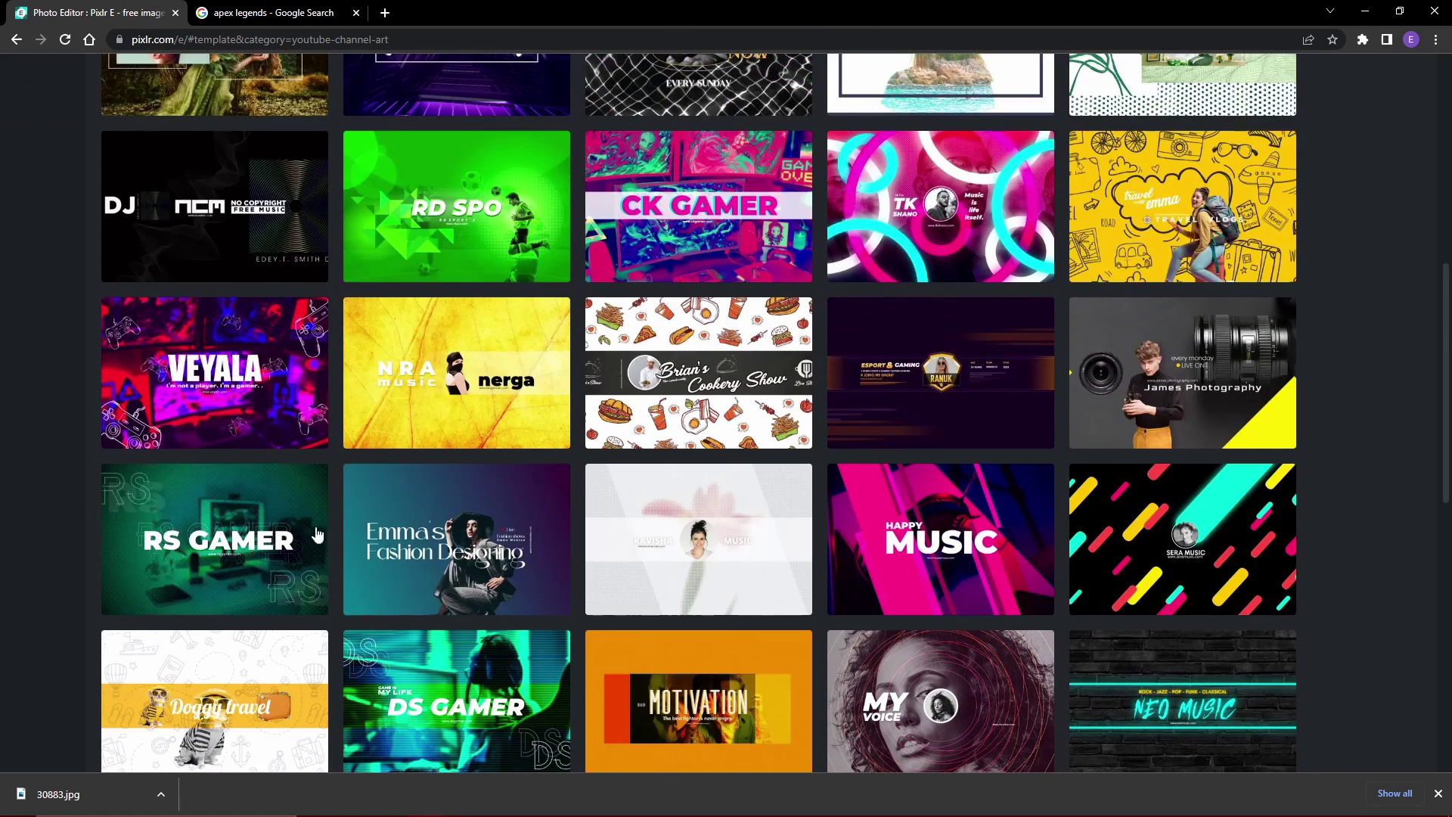
{"action": "left_click", "coordinate": [258, 522]}
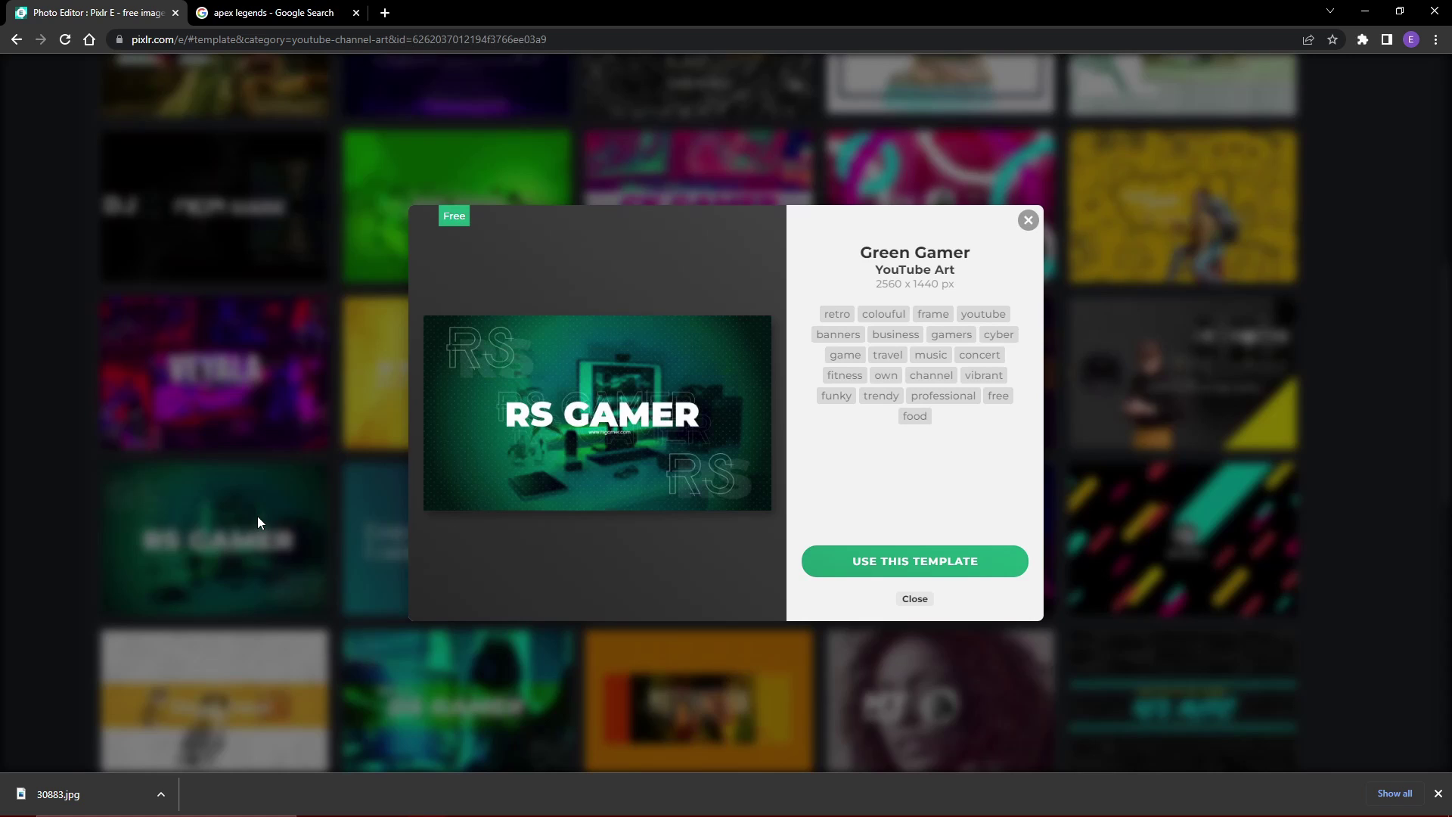
{"action": "left_click", "coordinate": [871, 560]}
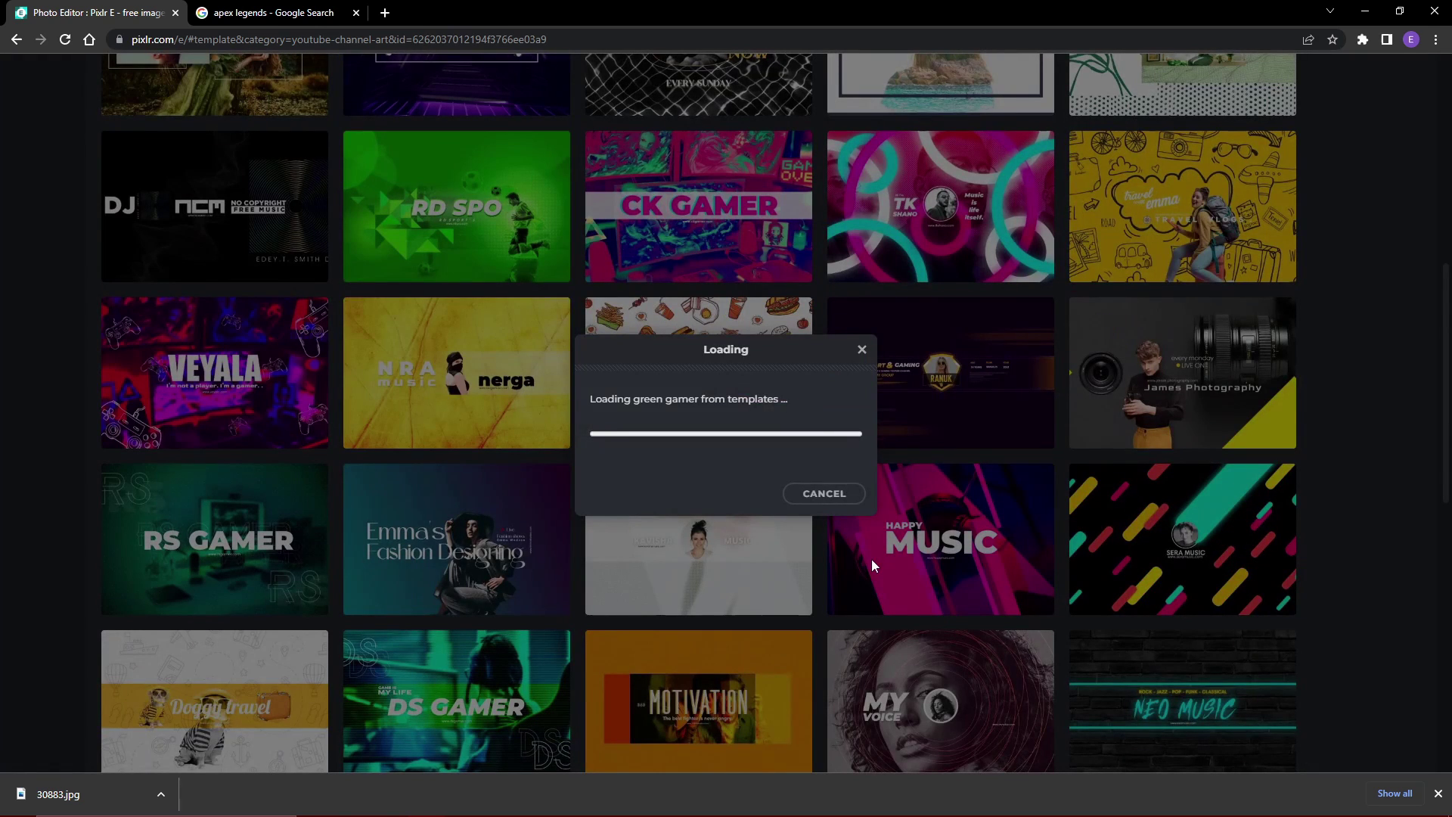
{"action": "key", "text": "alt+Left"}
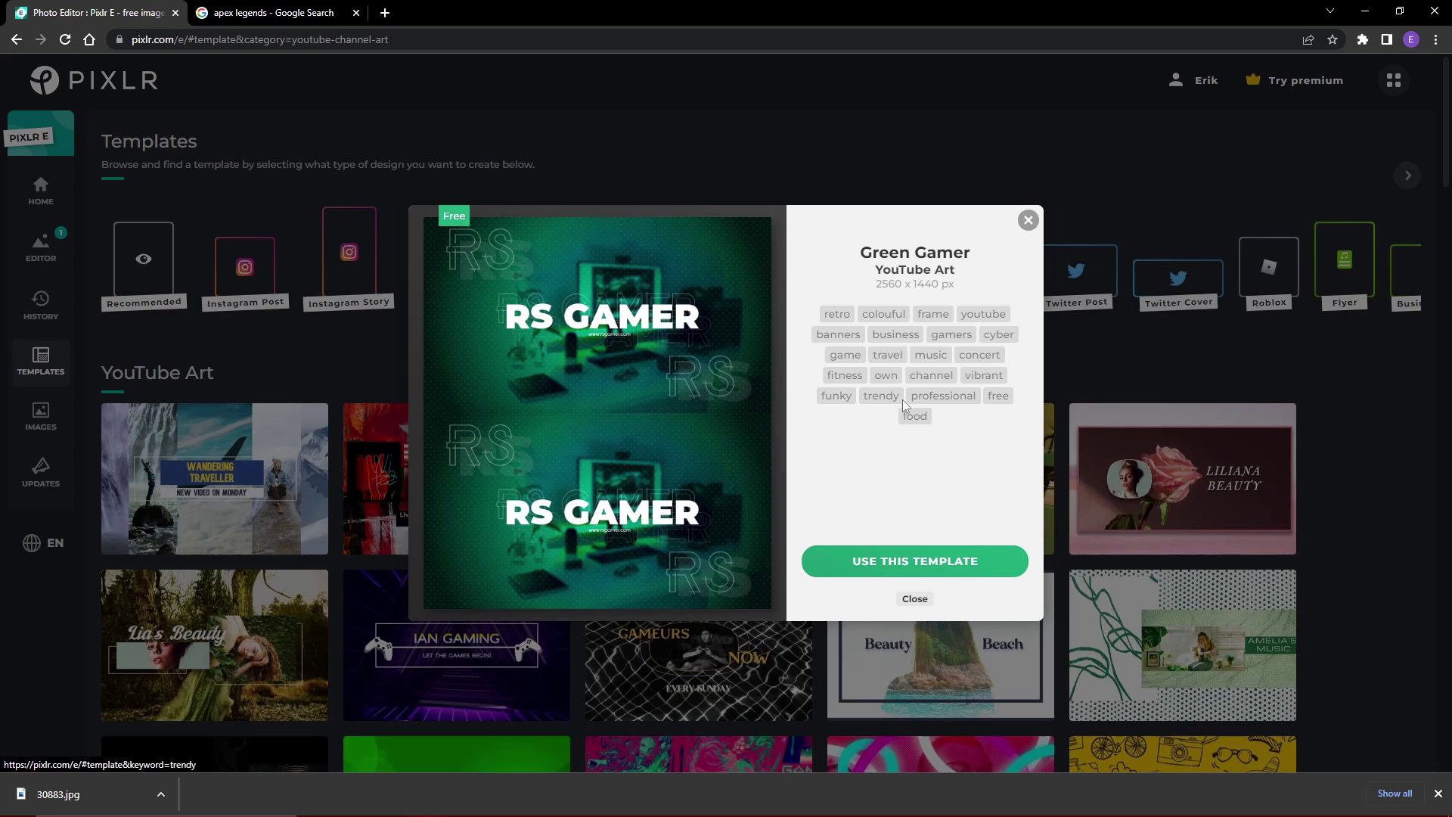
{"action": "left_click", "coordinate": [1028, 220]}
Load the Green Gamer template into the editor and select its Background Image layer.
{"action": "scroll", "coordinate": [799, 428], "scroll_direction": "down", "scroll_amount": 2}
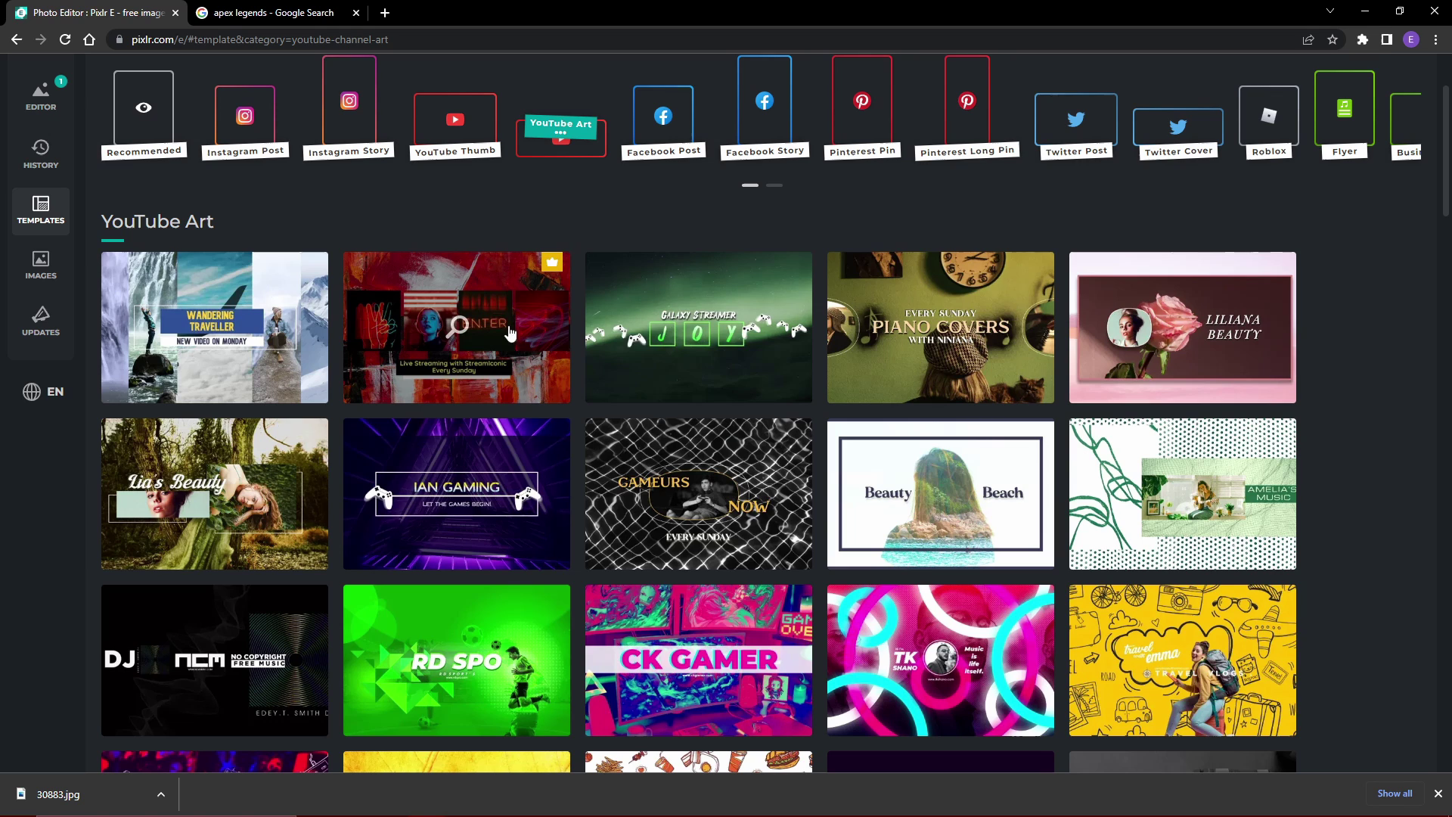
{"action": "scroll", "coordinate": [432, 347], "scroll_direction": "down", "scroll_amount": 3}
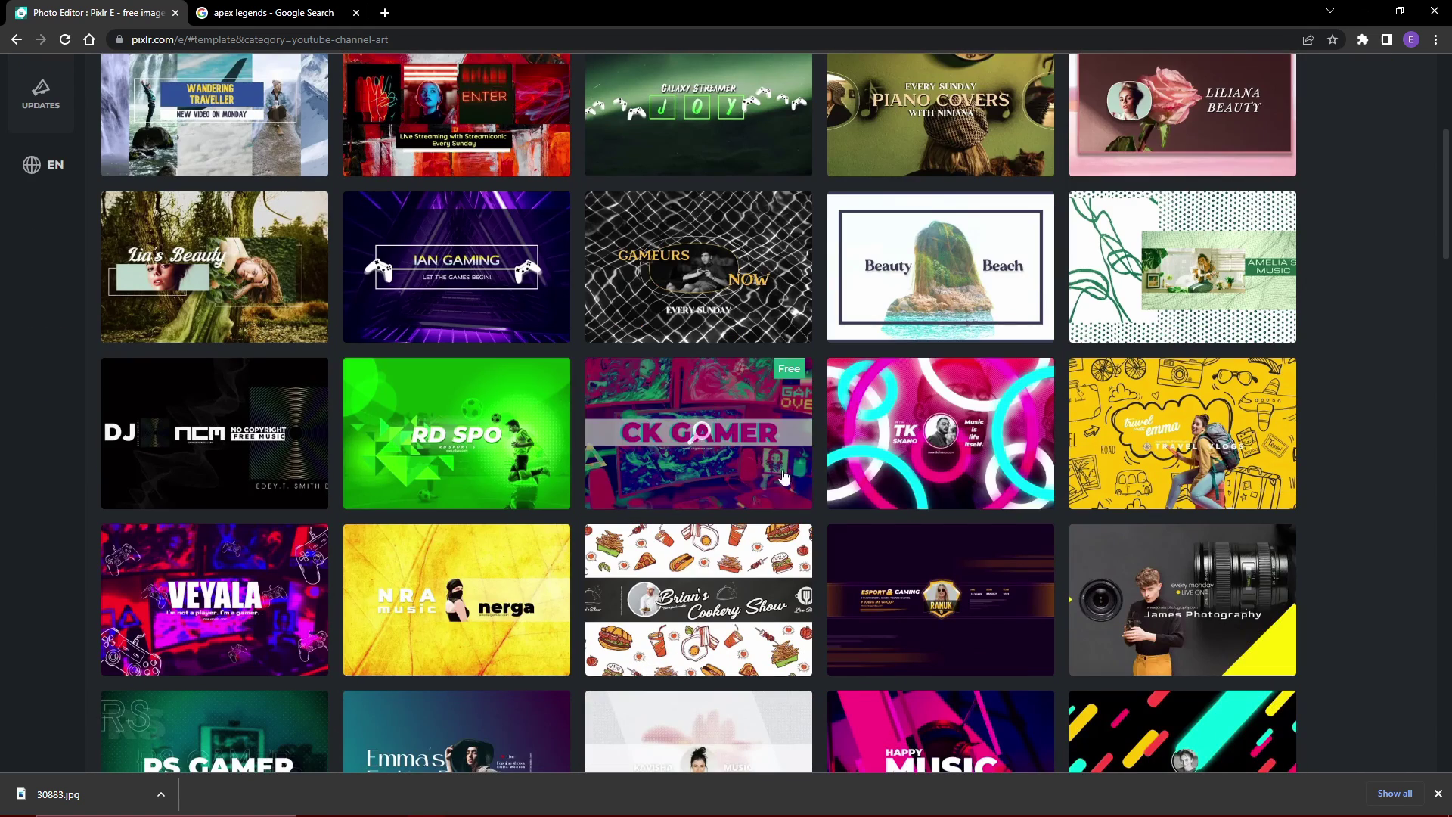
{"action": "scroll", "coordinate": [515, 535], "scroll_direction": "down", "scroll_amount": 1}
{"action": "scroll", "coordinate": [516, 536], "scroll_direction": "down", "scroll_amount": 2}
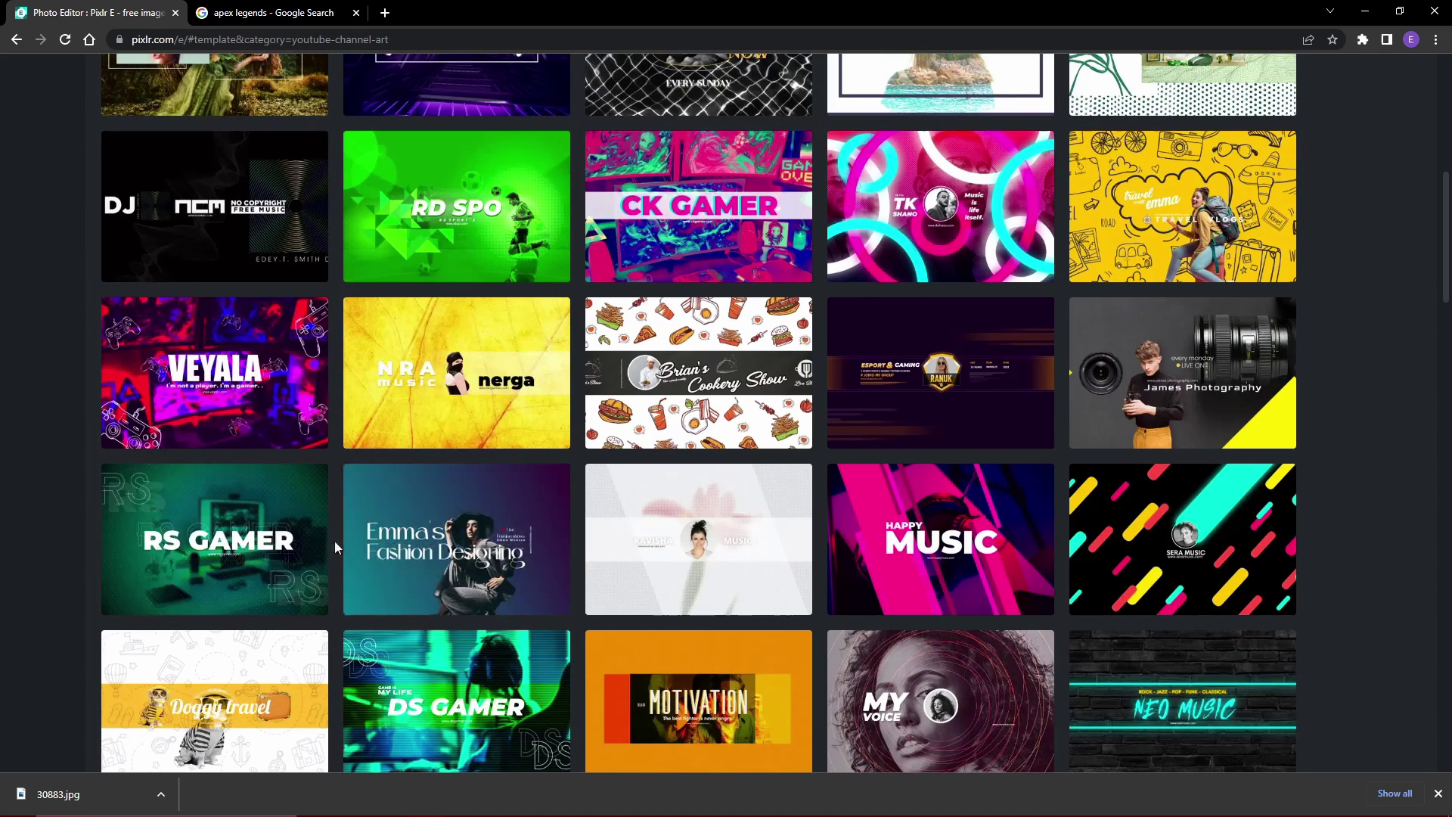
{"action": "left_click", "coordinate": [258, 513]}
{"action": "left_click", "coordinate": [840, 560]}
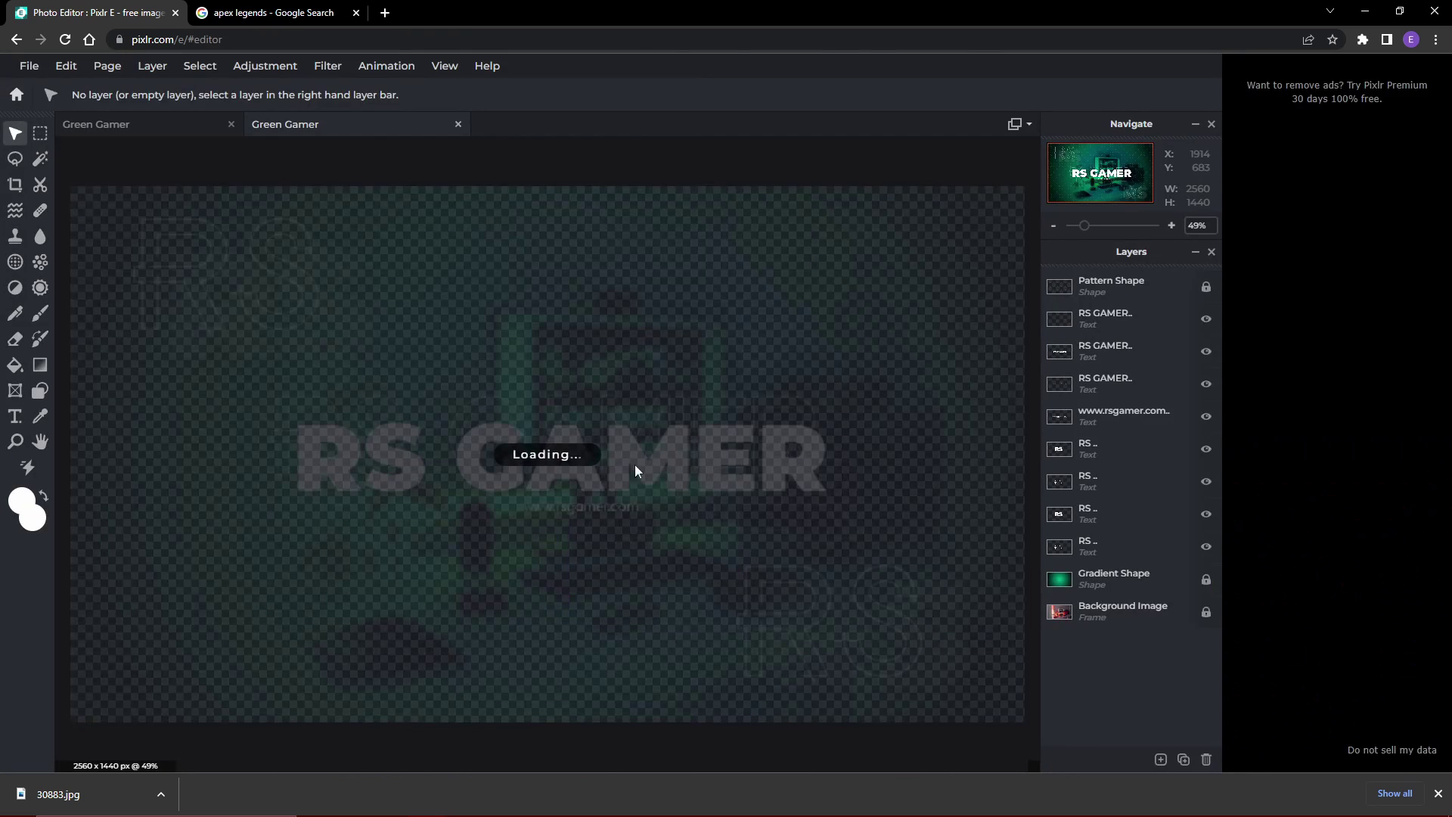
{"action": "left_click", "coordinate": [1108, 613]}
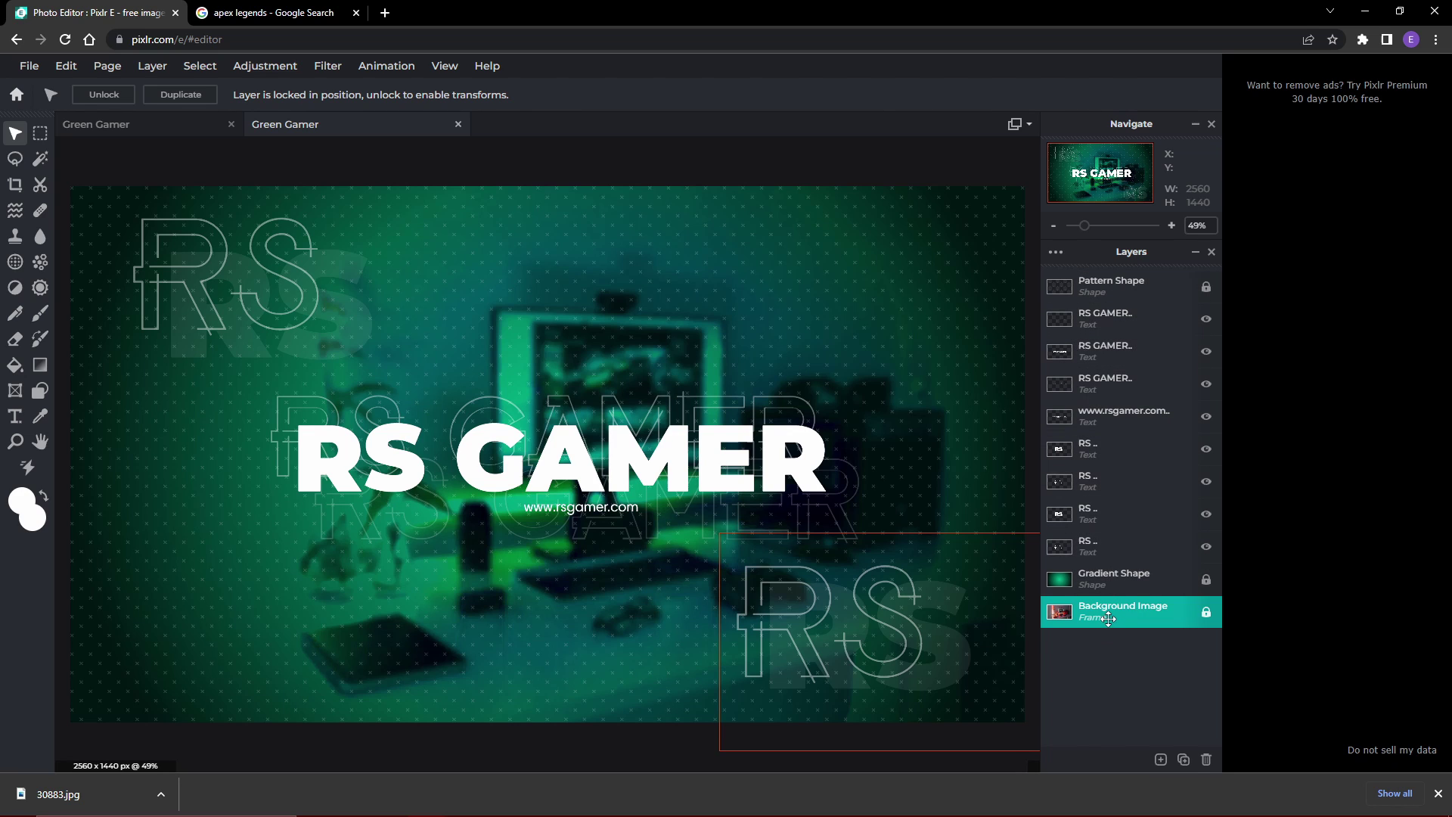
Delete the template's Background Image layer, then switch to the apex legends image results.
{"action": "key", "text": "Delete"}
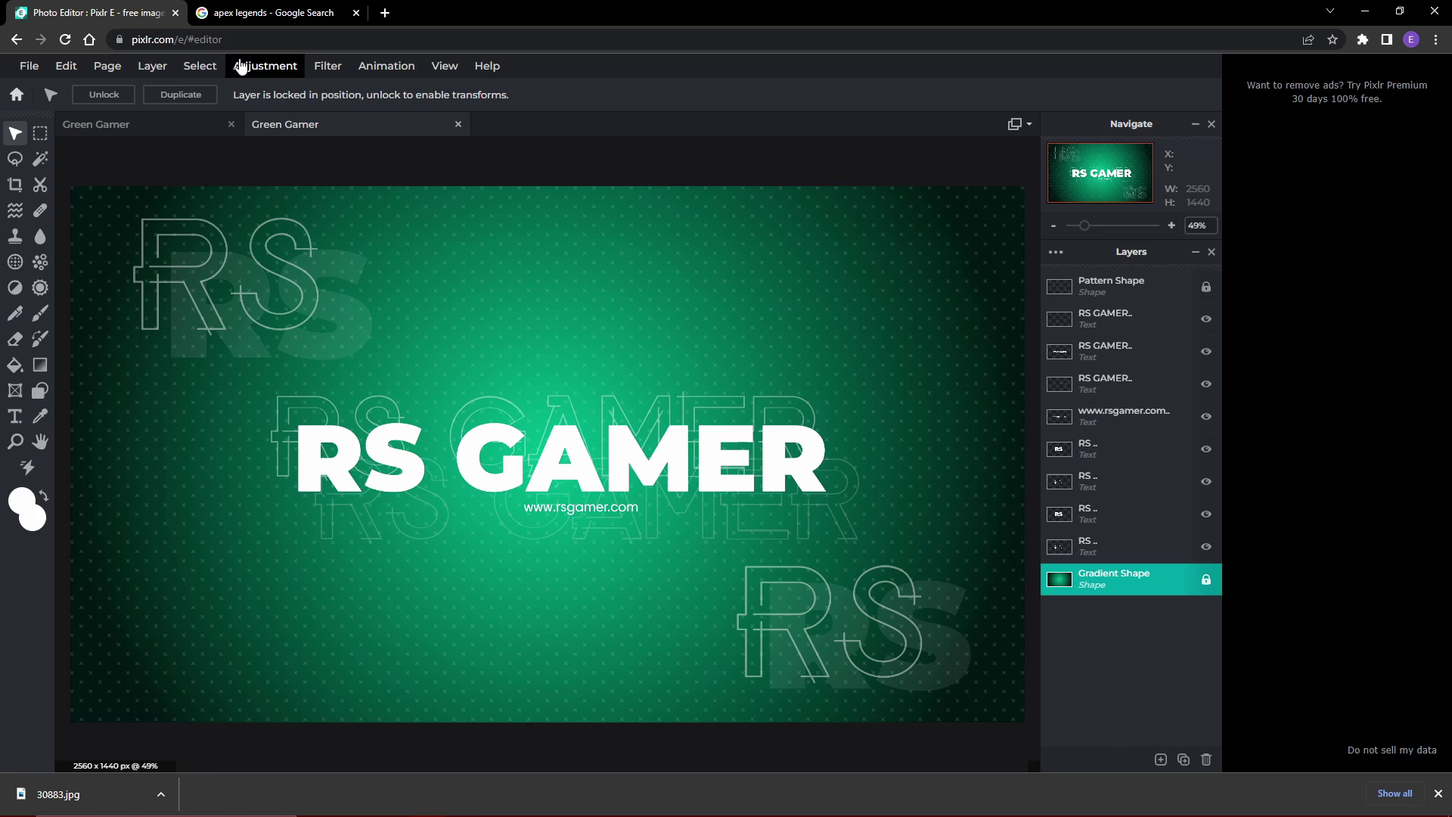
{"action": "left_click", "coordinate": [247, 13]}
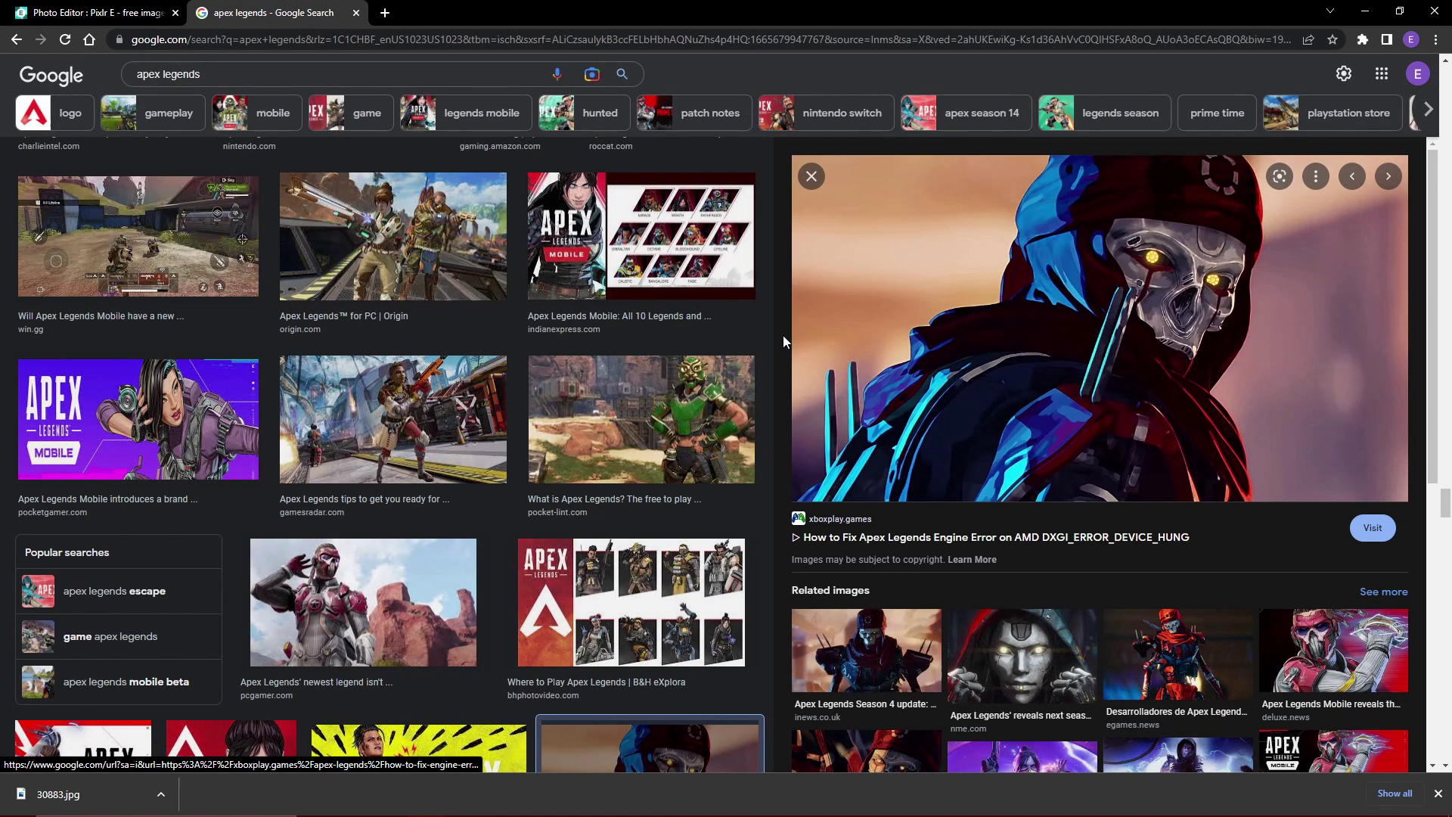
Leave the apex legends results and go back to the Pixlr E banner.
{"action": "scroll", "coordinate": [779, 334], "scroll_direction": "down", "scroll_amount": 3}
{"action": "scroll", "coordinate": [576, 346], "scroll_direction": "up", "scroll_amount": 3}
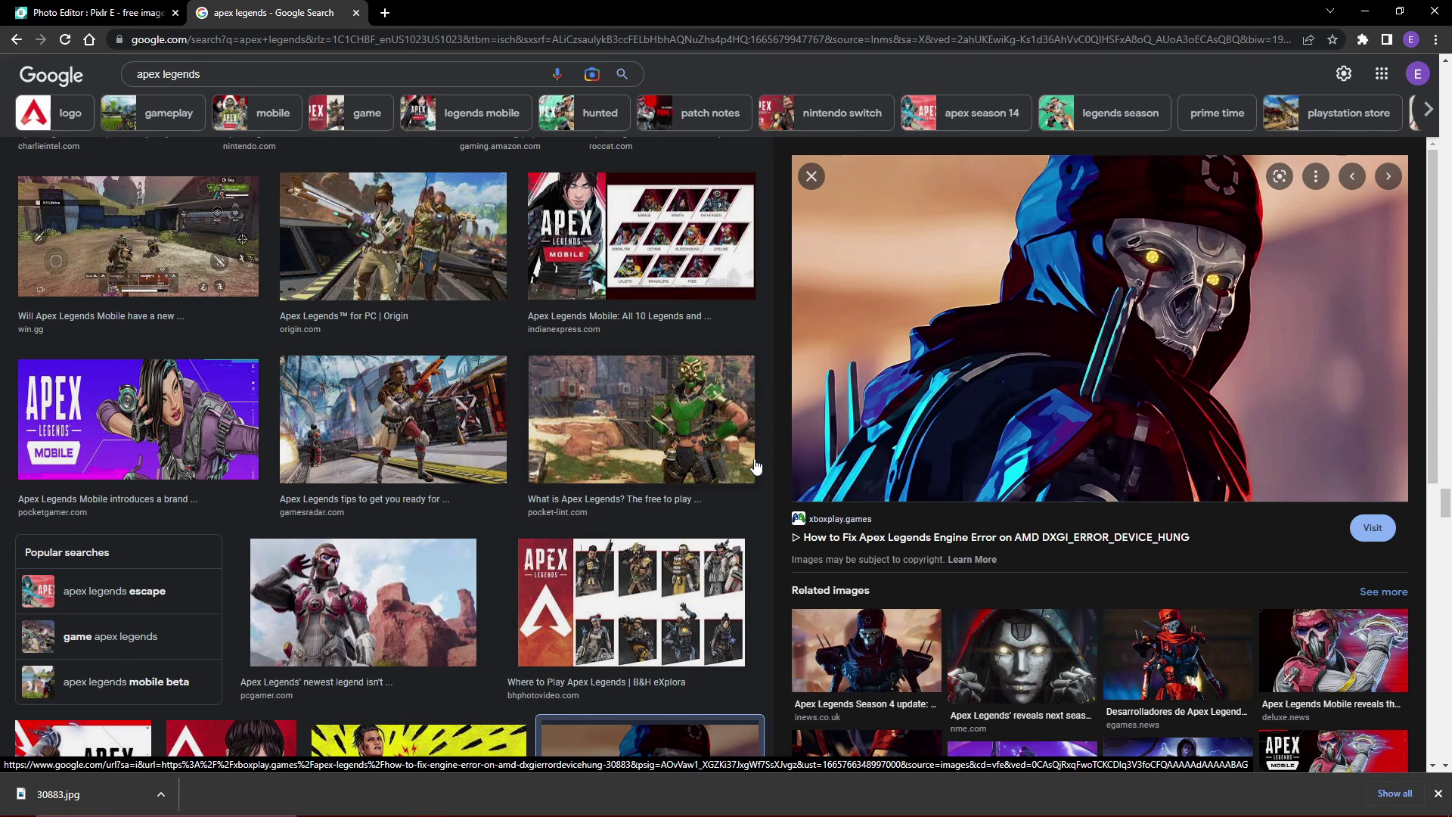
{"action": "left_click", "coordinate": [115, 19]}
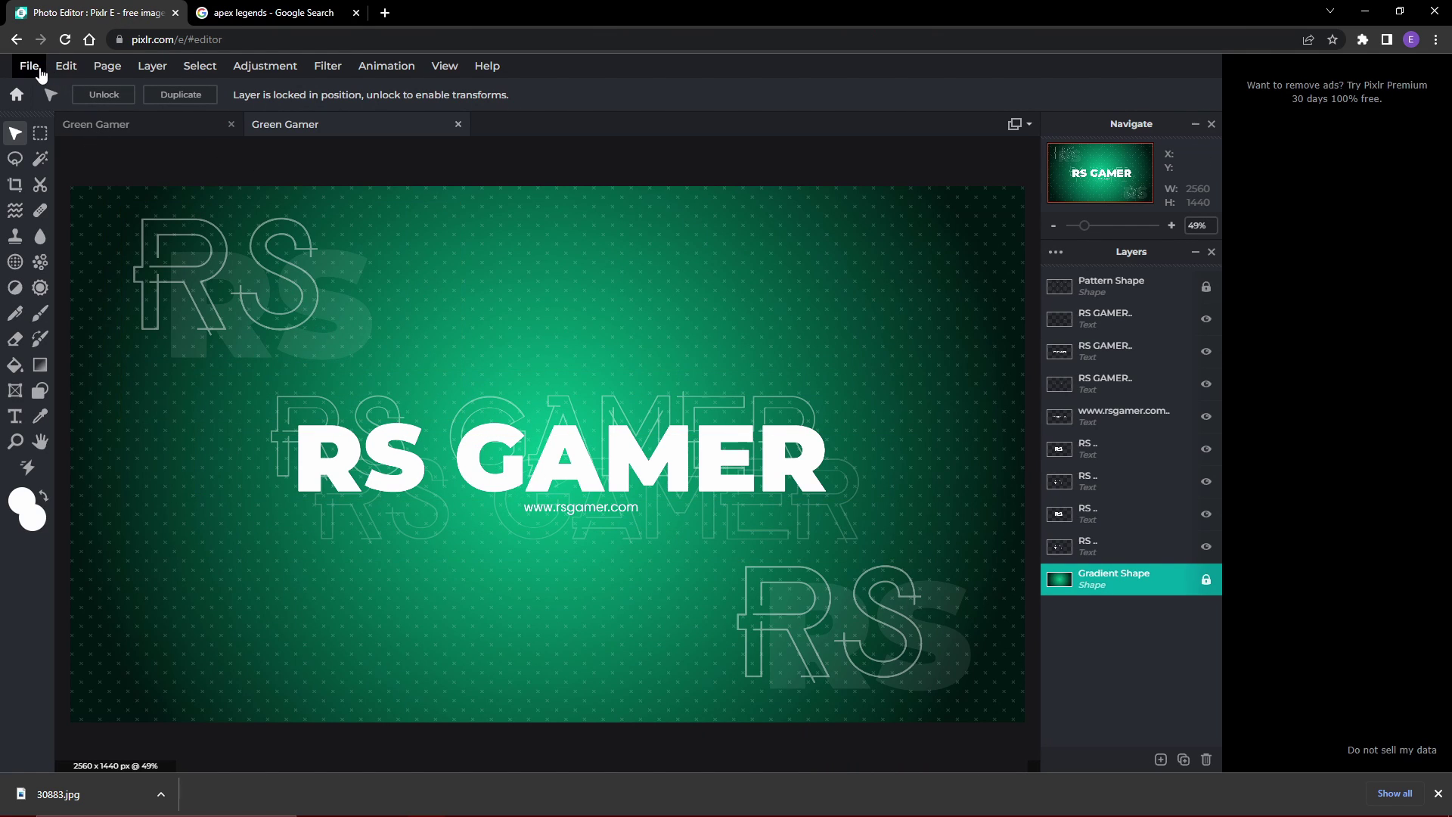
Show the downloaded 30883.jpg in its folder, then move that window aside.
{"action": "left_click", "coordinate": [160, 793]}
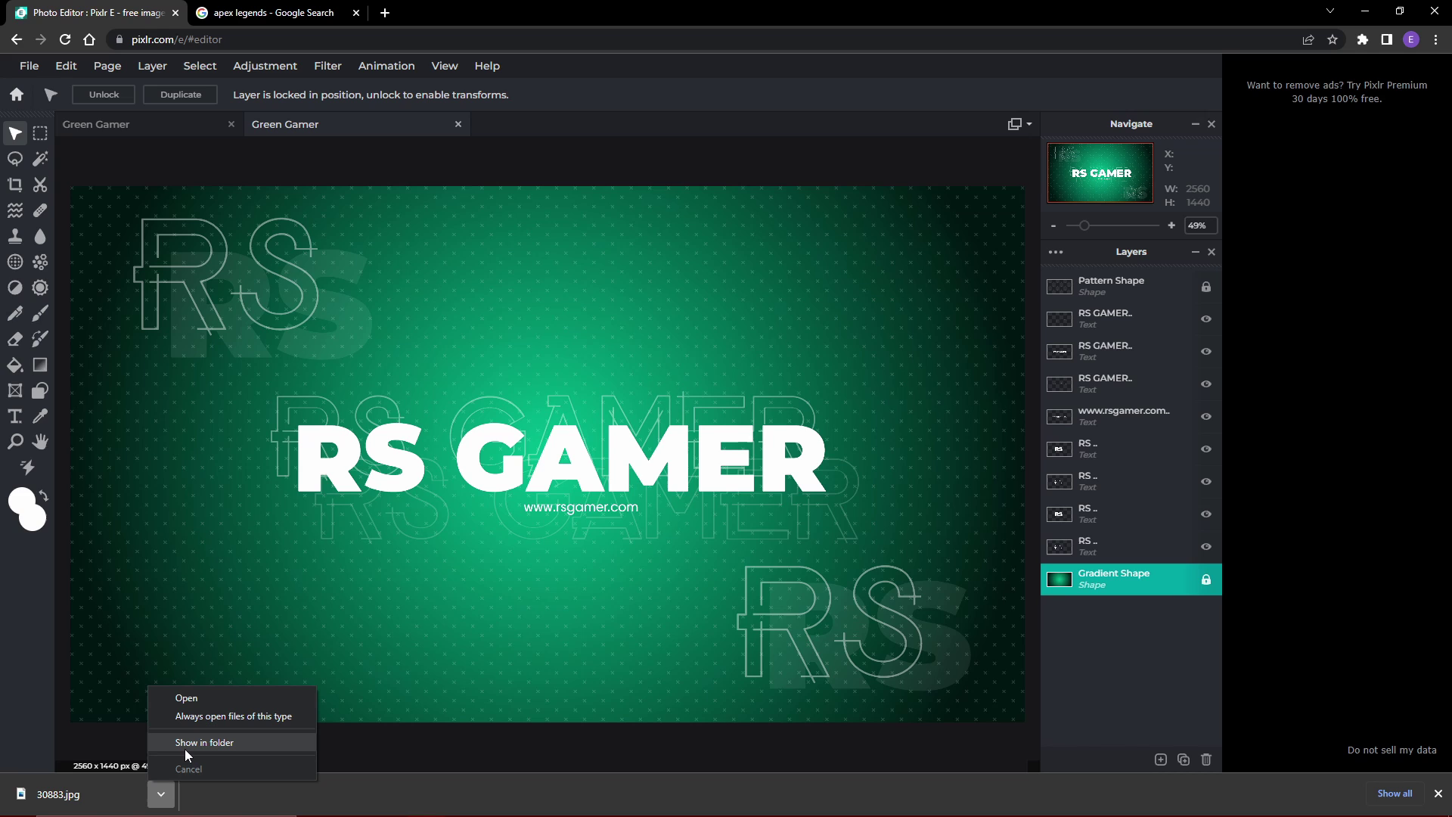
{"action": "left_click", "coordinate": [185, 745]}
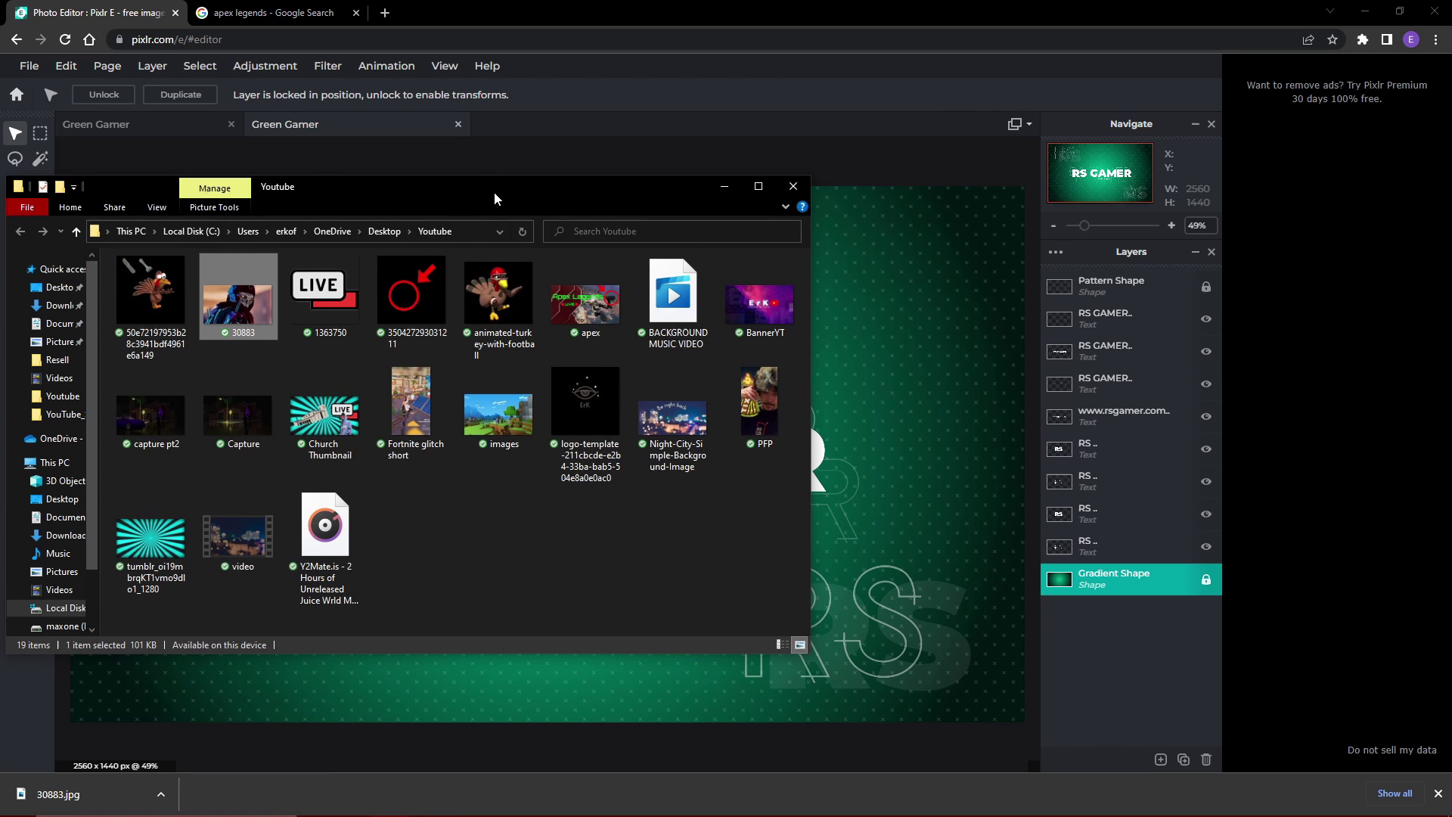
{"action": "left_click_drag", "start_coordinate": [496, 199], "coordinate": [646, 258]}
{"action": "left_click", "coordinate": [874, 247]}
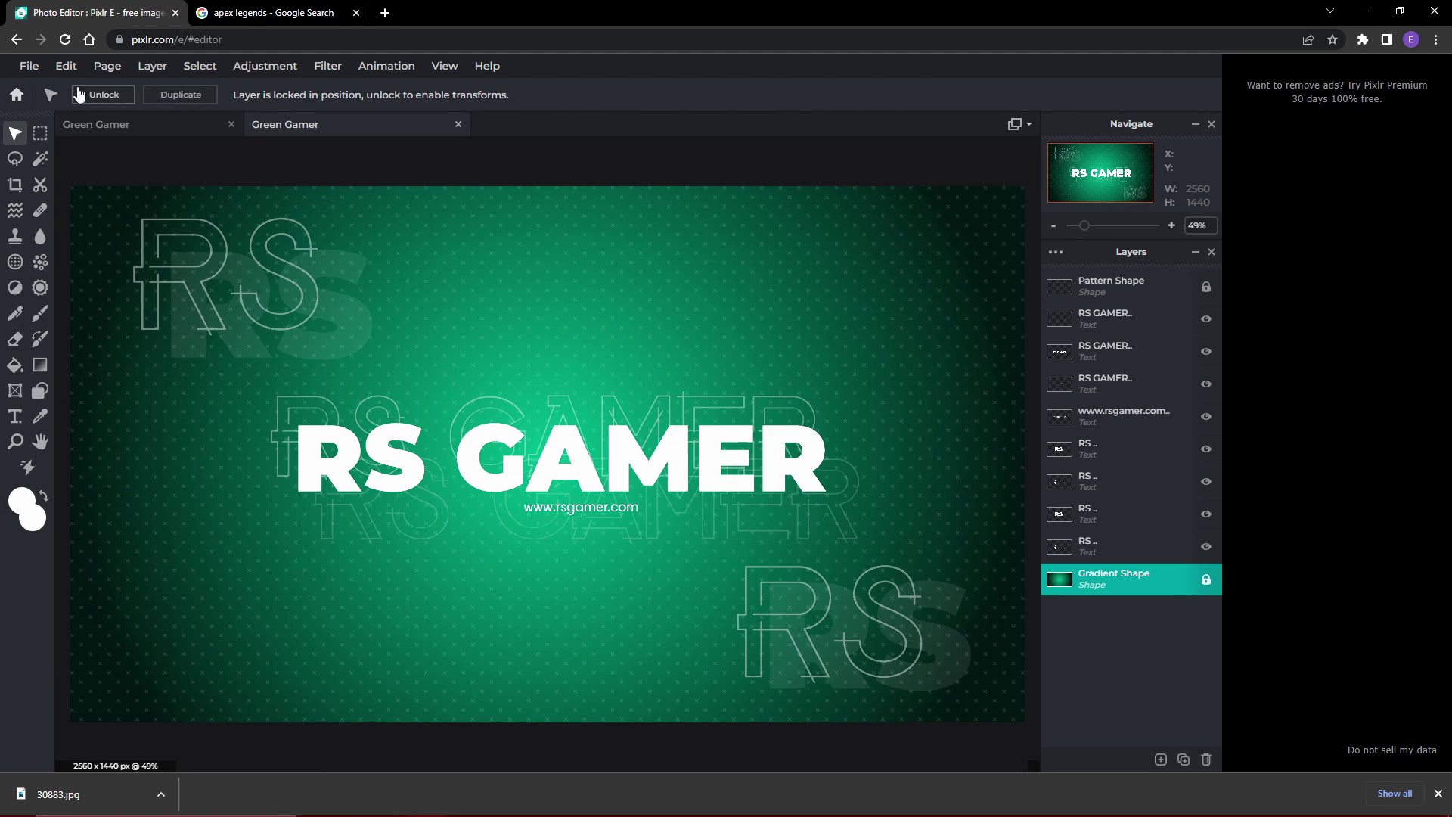
Open the 30883 image through File > Open image.
{"action": "left_click", "coordinate": [29, 66]}
{"action": "left_click", "coordinate": [53, 107]}
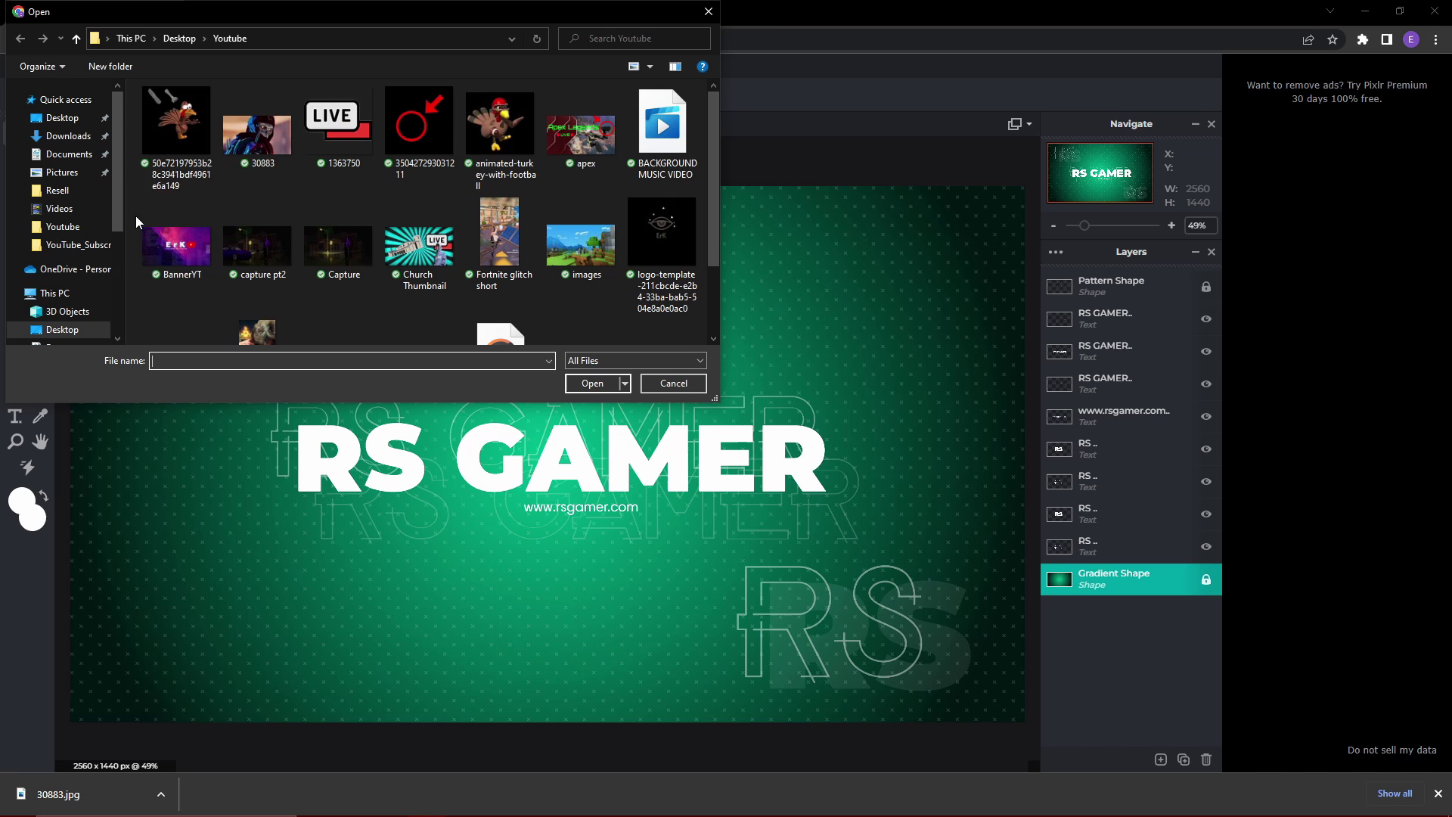
{"action": "double_click", "coordinate": [262, 138]}
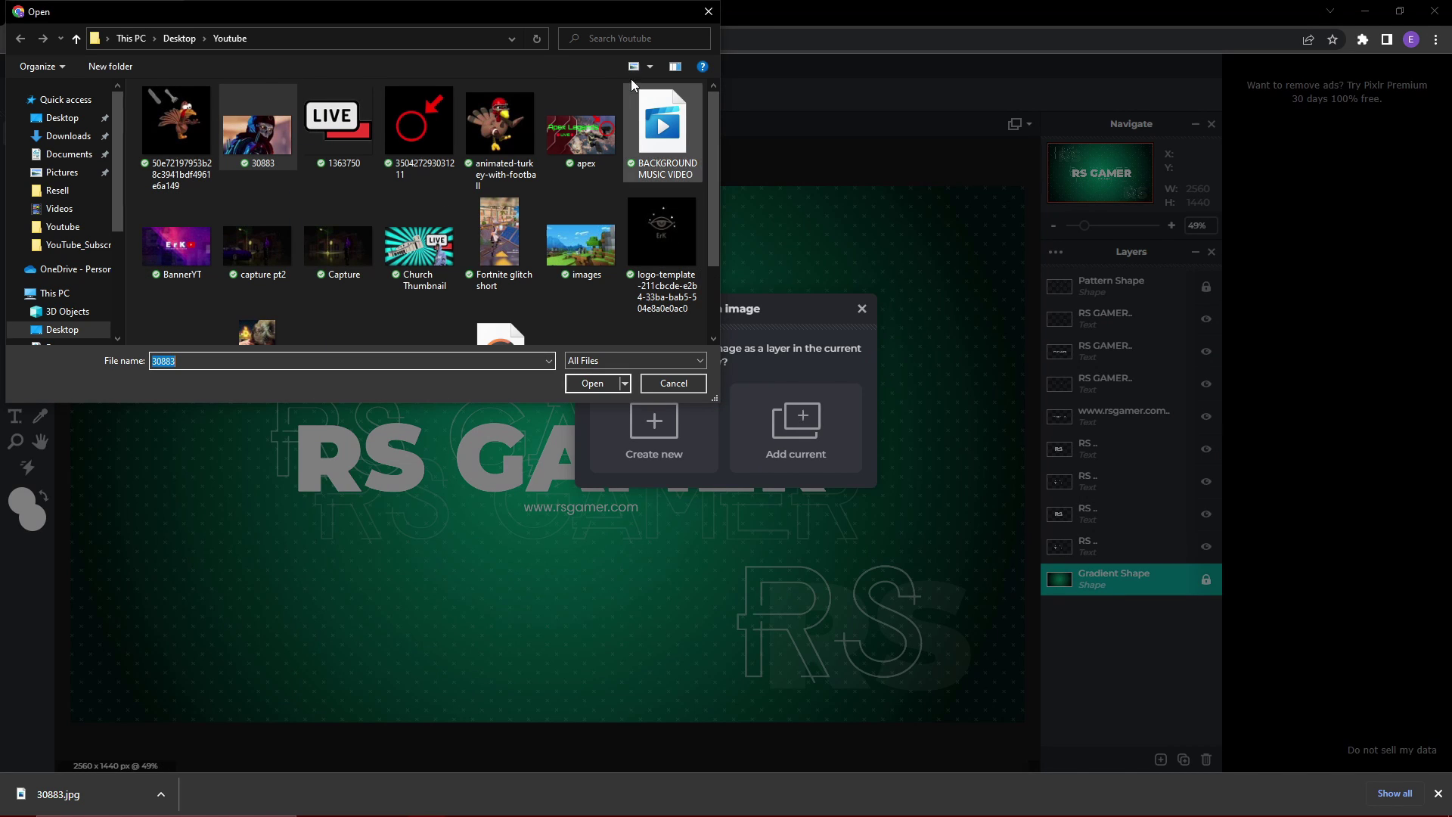
{"action": "left_click", "coordinate": [708, 11]}
Add 30883.jpg as a layer and stretch it to 2560 x 1440 to cover the canvas.
{"action": "left_click", "coordinate": [808, 438]}
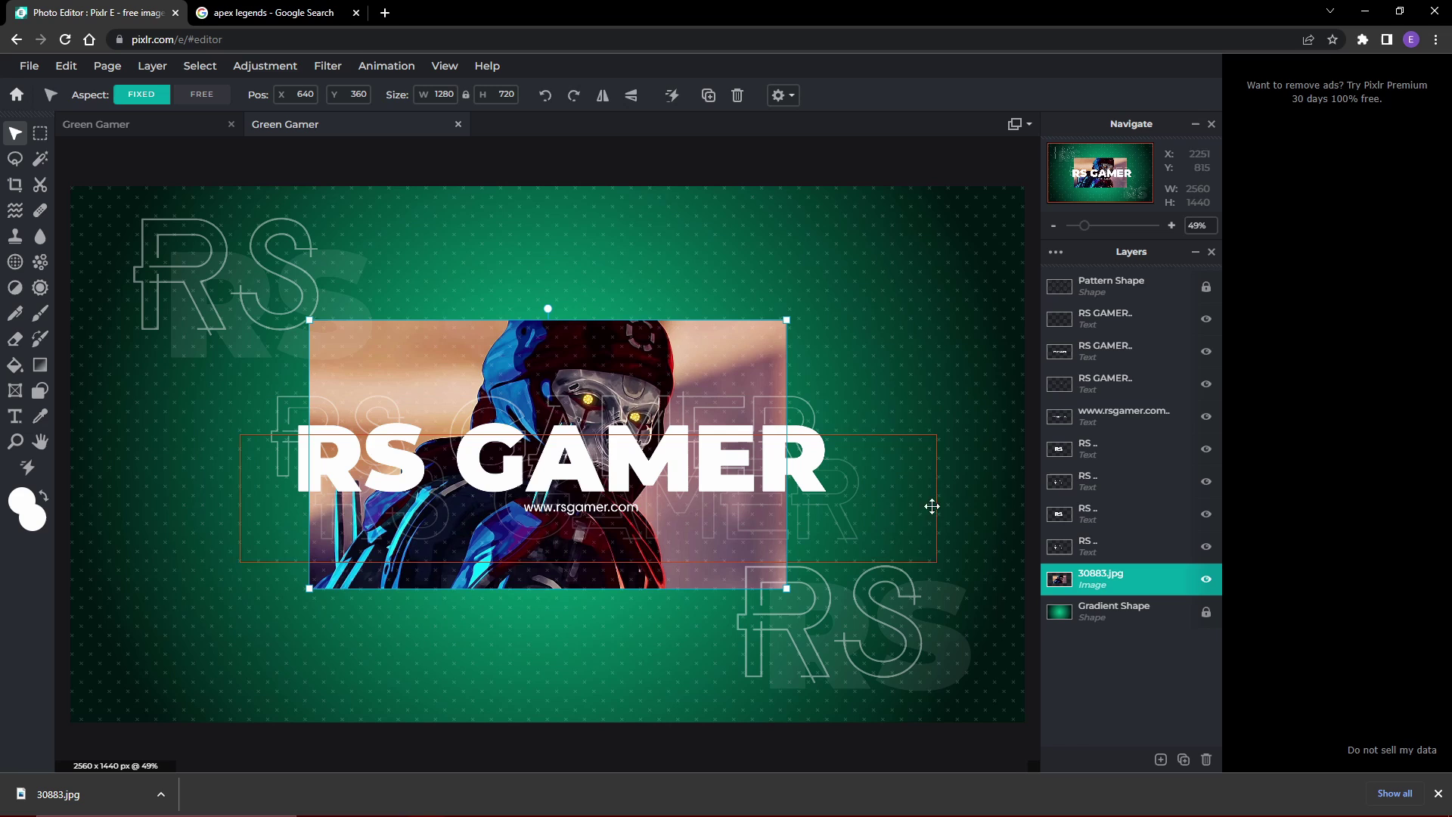
{"action": "left_click_drag", "start_coordinate": [787, 321], "coordinate": [1026, 187]}
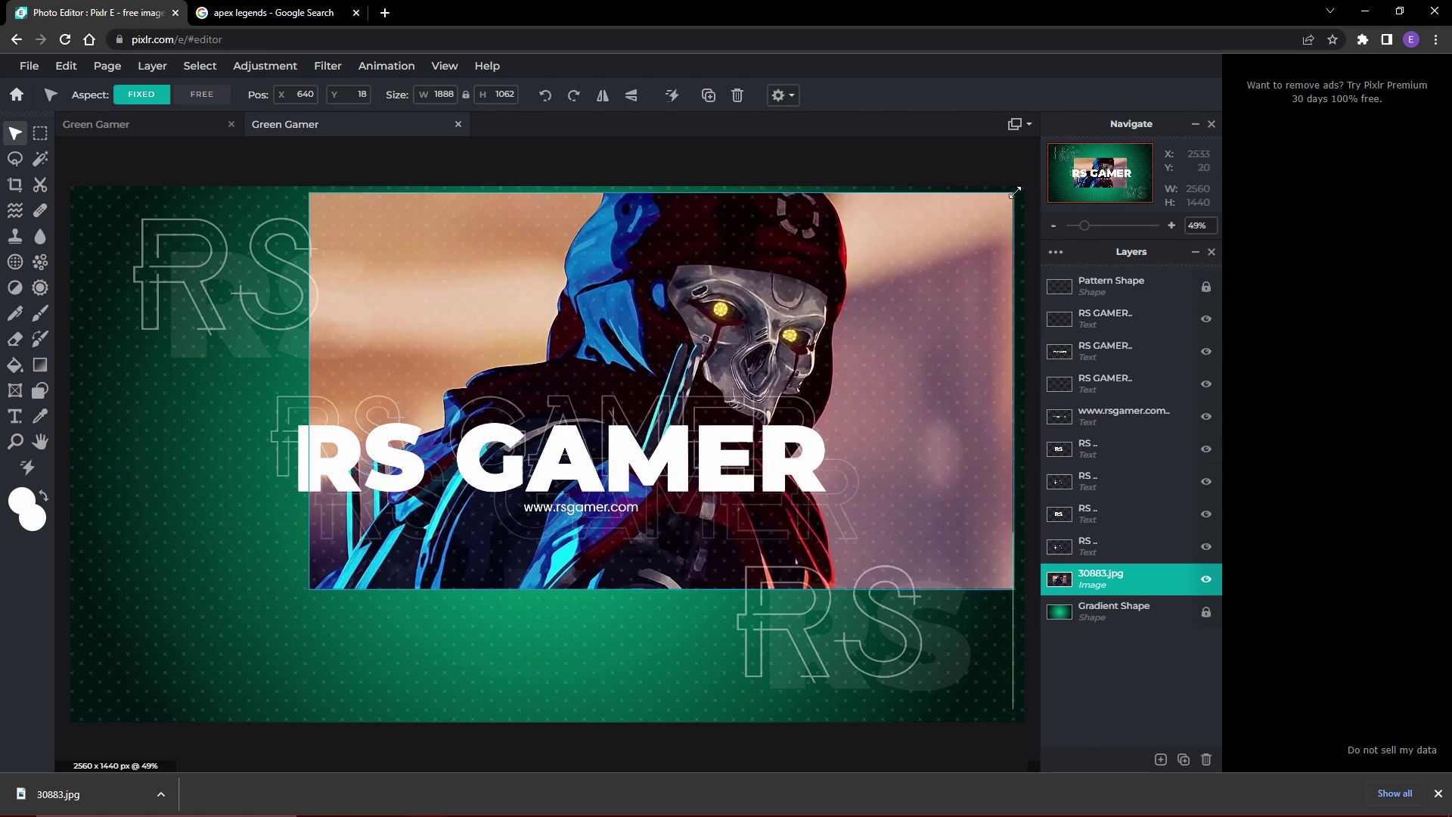
{"action": "left_click_drag", "start_coordinate": [311, 586], "coordinate": [77, 697]}
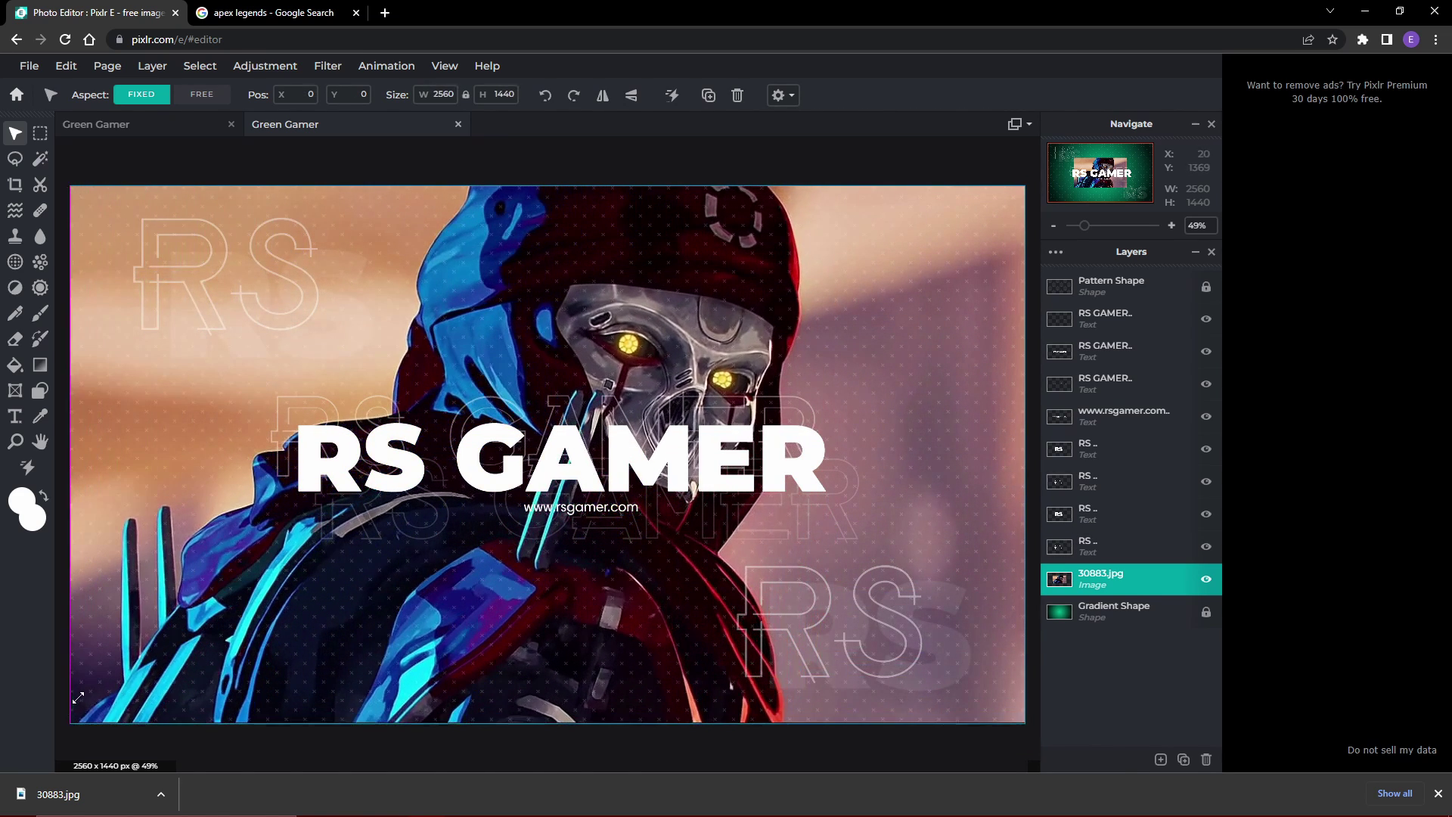
{"action": "left_click", "coordinate": [334, 755]}
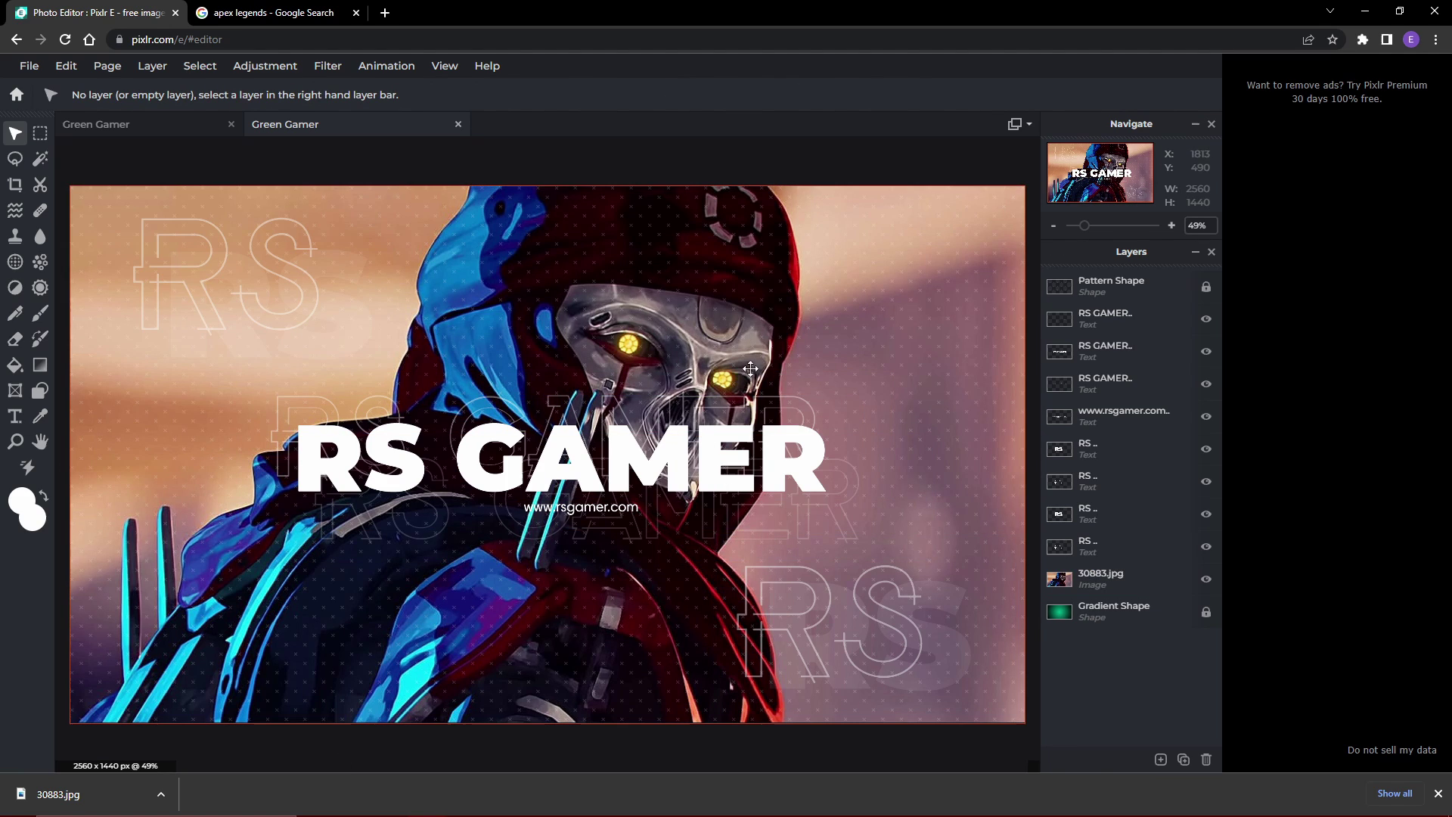
{"action": "left_click", "coordinate": [1110, 592]}
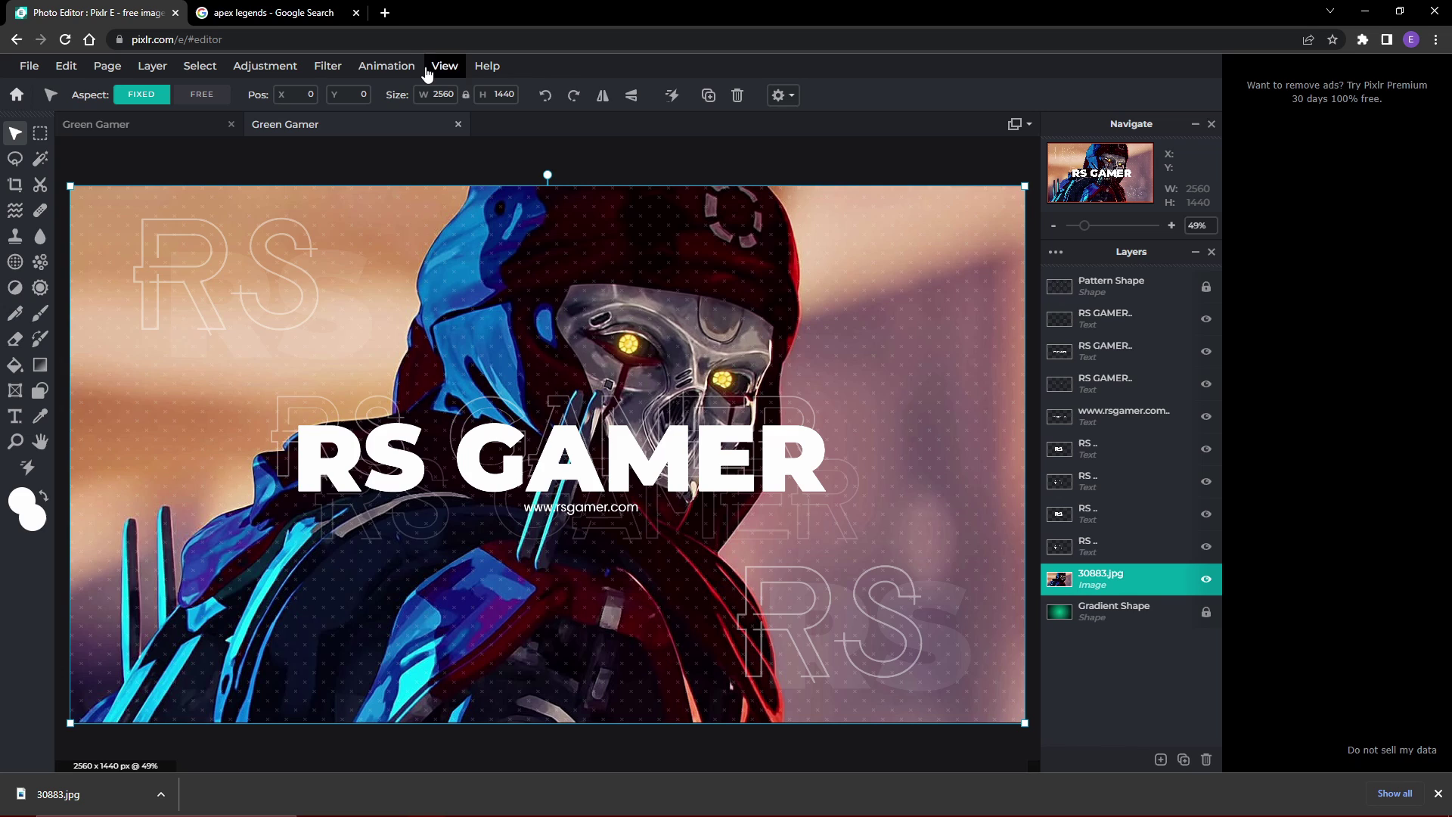
{"action": "left_click", "coordinate": [342, 73]}
Apply Filter > Details > Blur with amount 62 to the 30883.jpg layer.
{"action": "mouse_move", "coordinate": [346, 120]}
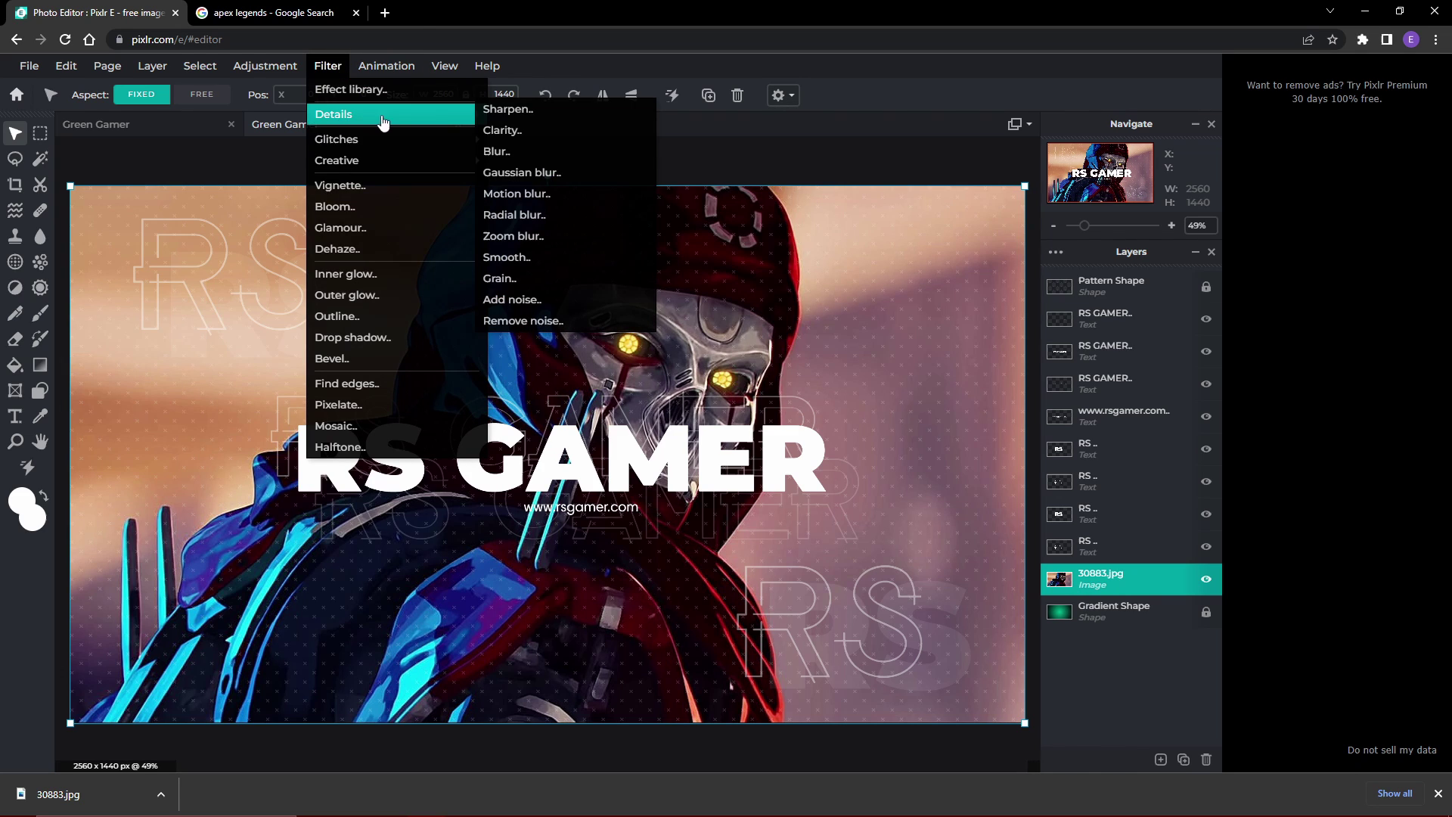
{"action": "left_click", "coordinate": [522, 151]}
{"action": "mouse_move", "coordinate": [607, 431]}
{"action": "left_mouse_down"}
{"action": "mouse_move", "coordinate": [766, 448]}
{"action": "mouse_move", "coordinate": [596, 448]}
{"action": "left_mouse_up"}
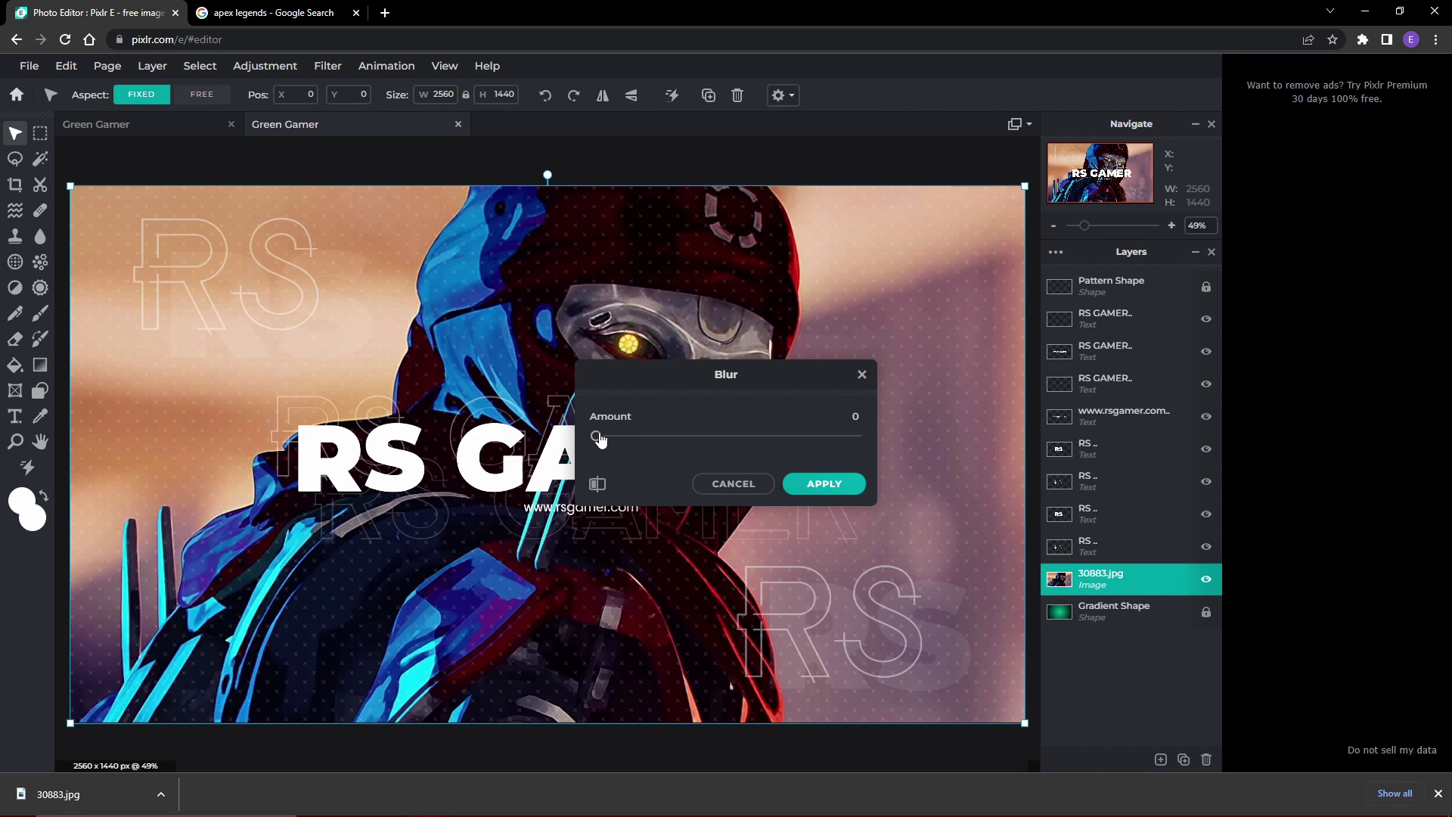
{"action": "left_click_drag", "start_coordinate": [599, 439], "coordinate": [760, 445]}
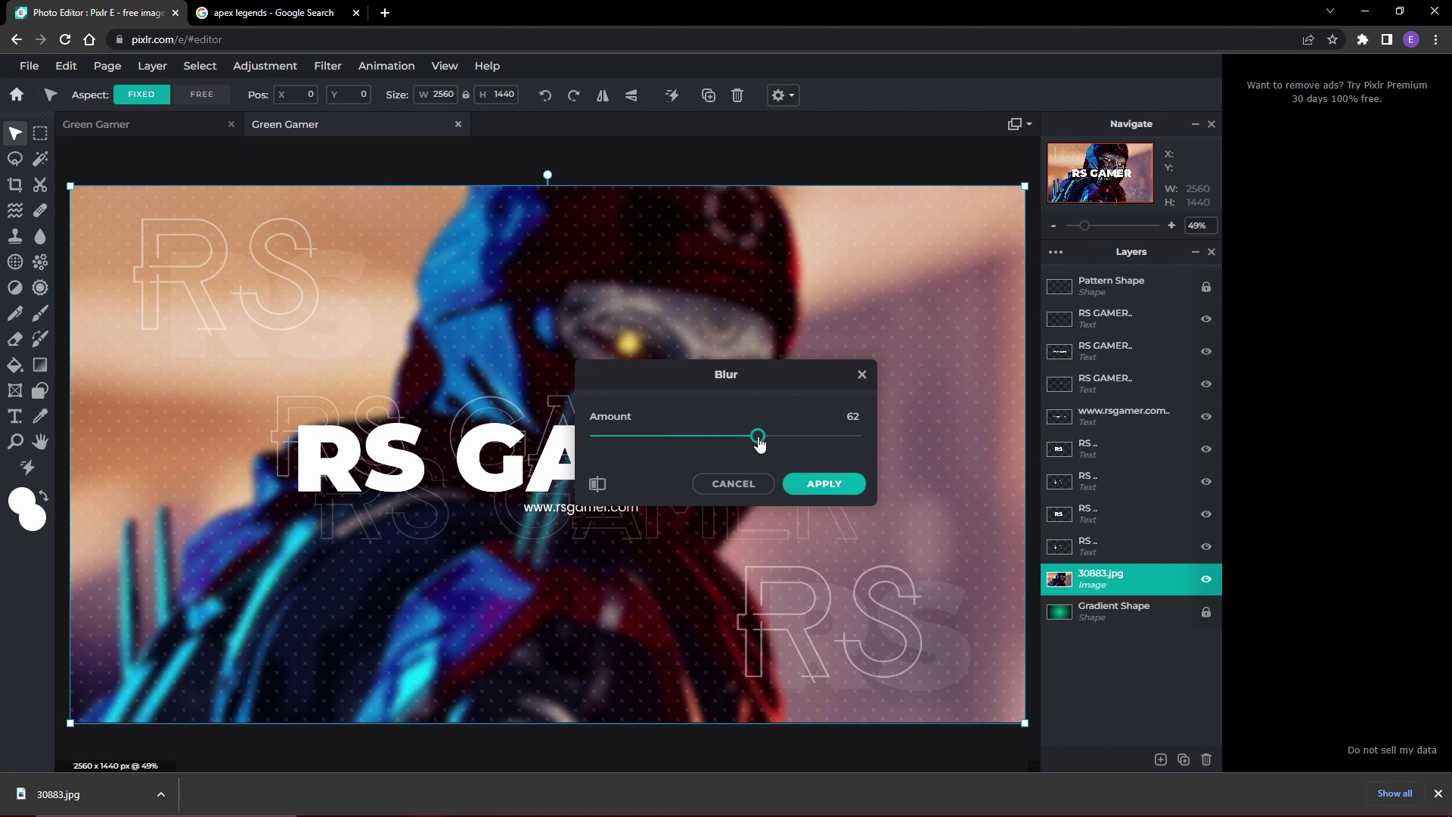
{"action": "left_click", "coordinate": [824, 484]}
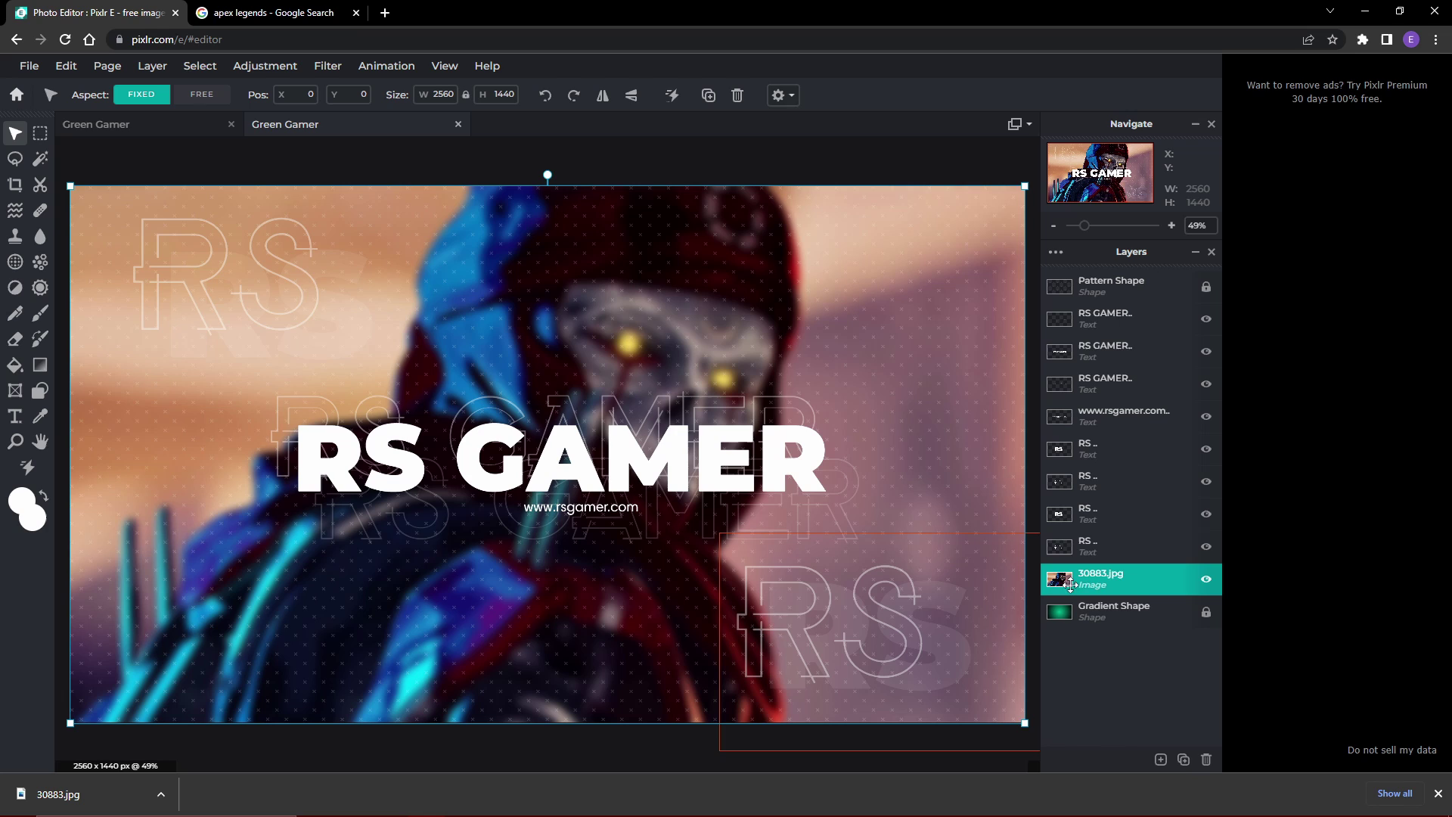
Move the 30883.jpg layer below the Gradient Shape layer for a green tint.
{"action": "mouse_move", "coordinate": [1085, 582]}
{"action": "left_mouse_down"}
{"action": "mouse_move", "coordinate": [1089, 602]}
{"action": "mouse_move", "coordinate": [1104, 350]}
{"action": "mouse_move", "coordinate": [1075, 623]}
{"action": "mouse_move", "coordinate": [1079, 579]}
{"action": "mouse_move", "coordinate": [1090, 609]}
{"action": "left_mouse_up"}
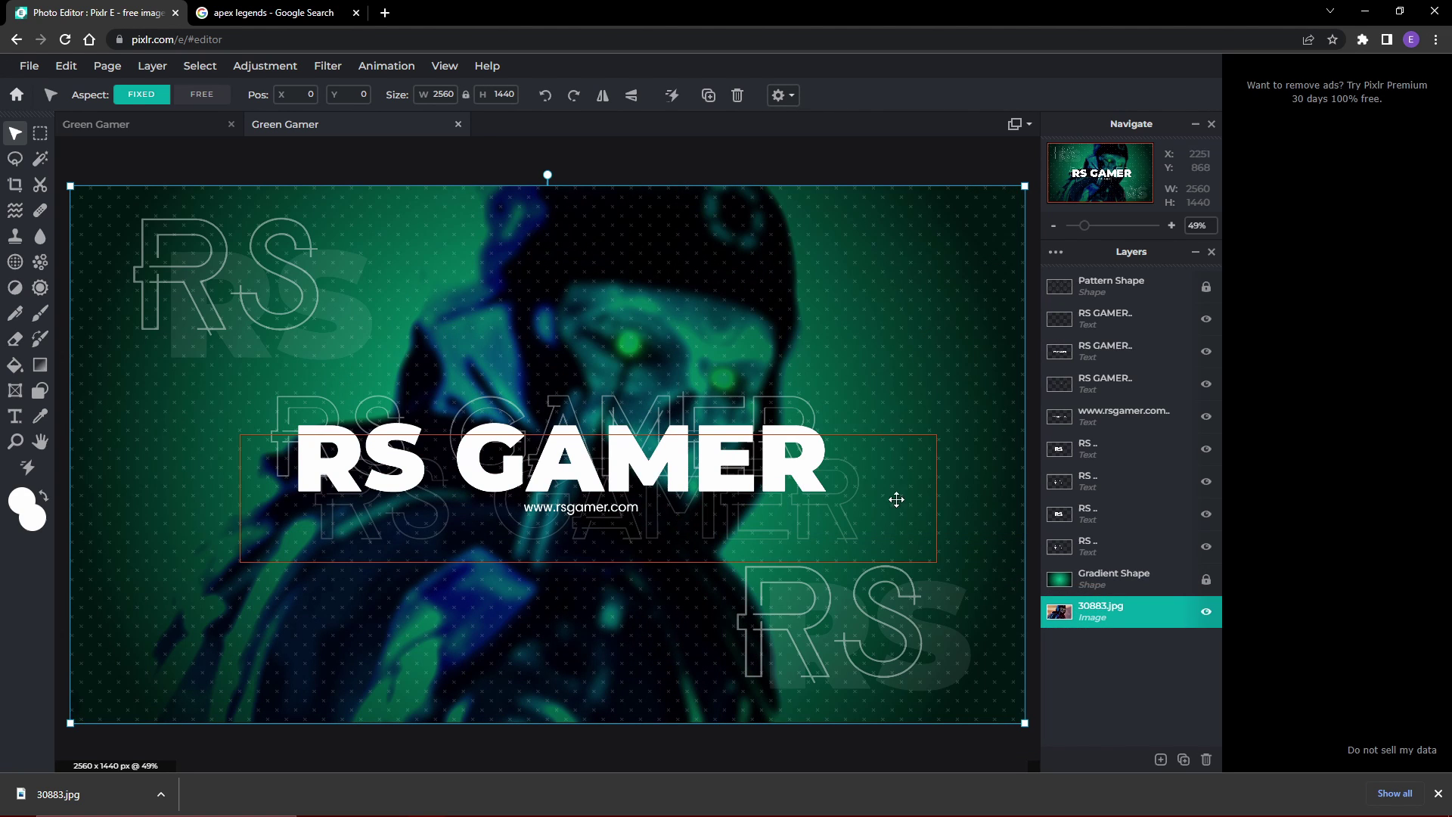
{"action": "left_click", "coordinate": [804, 165]}
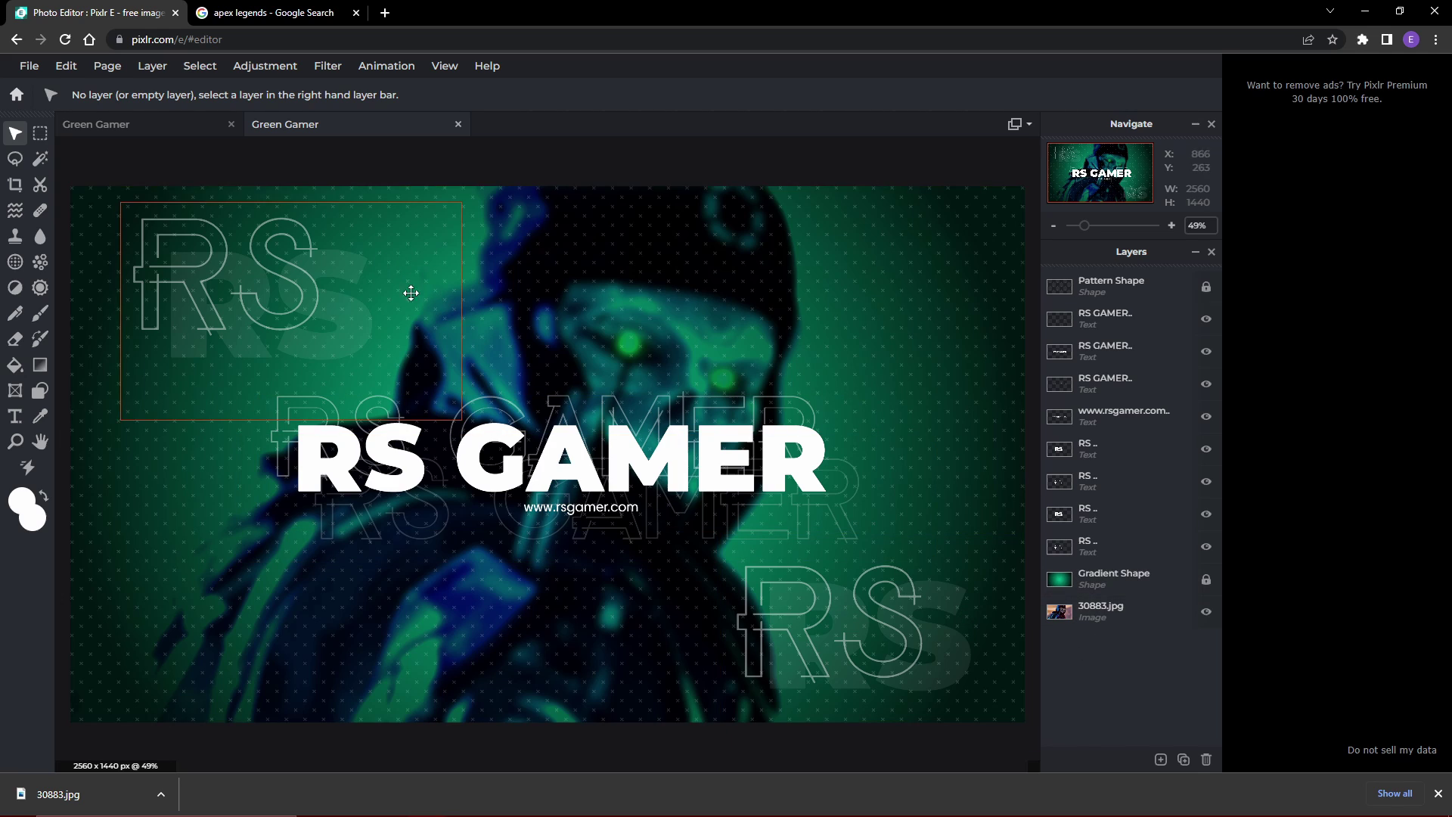
Change the solid top-left RS text to ErK.
{"action": "left_click", "coordinate": [297, 296]}
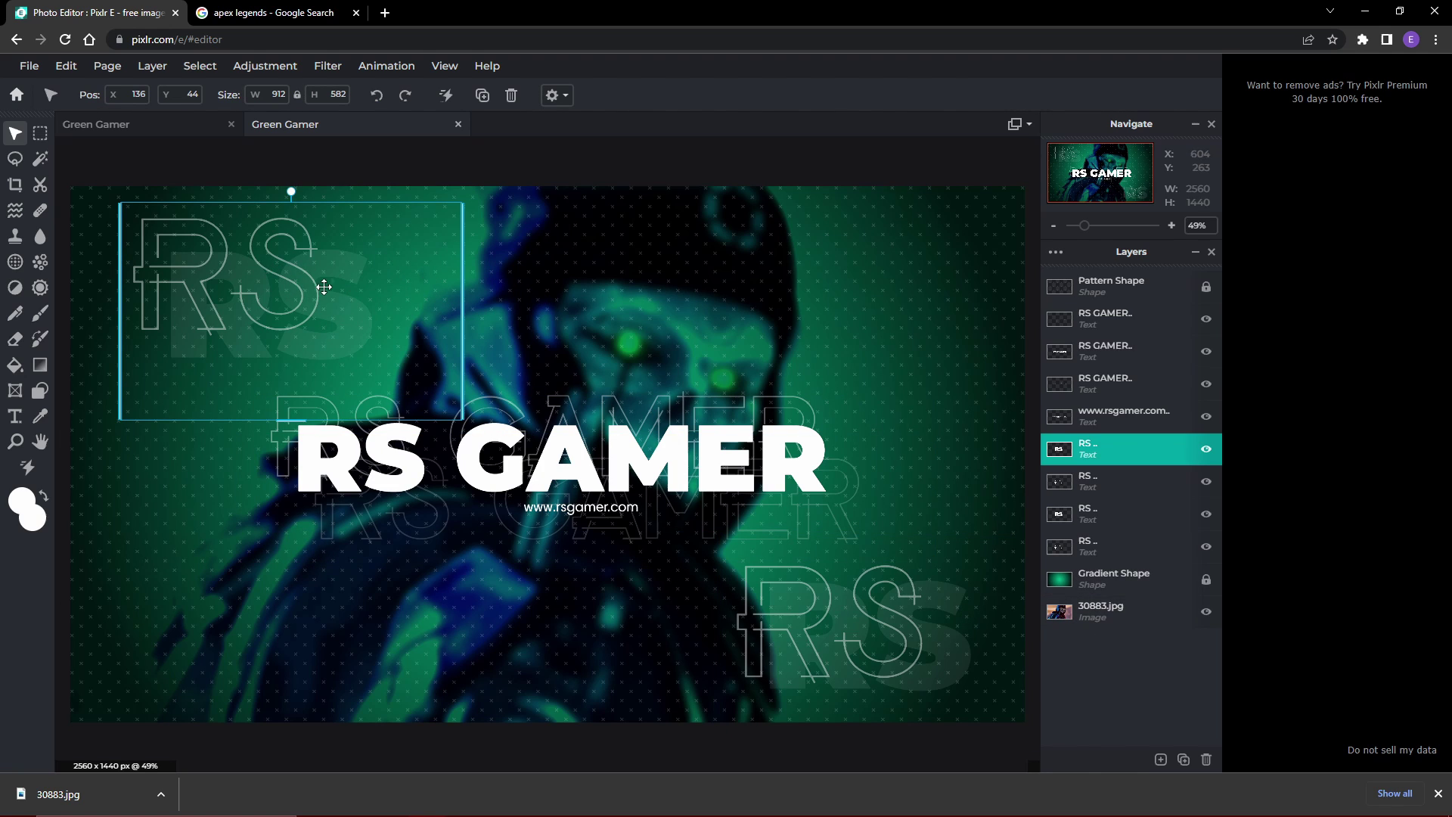
{"action": "double_click", "coordinate": [299, 262]}
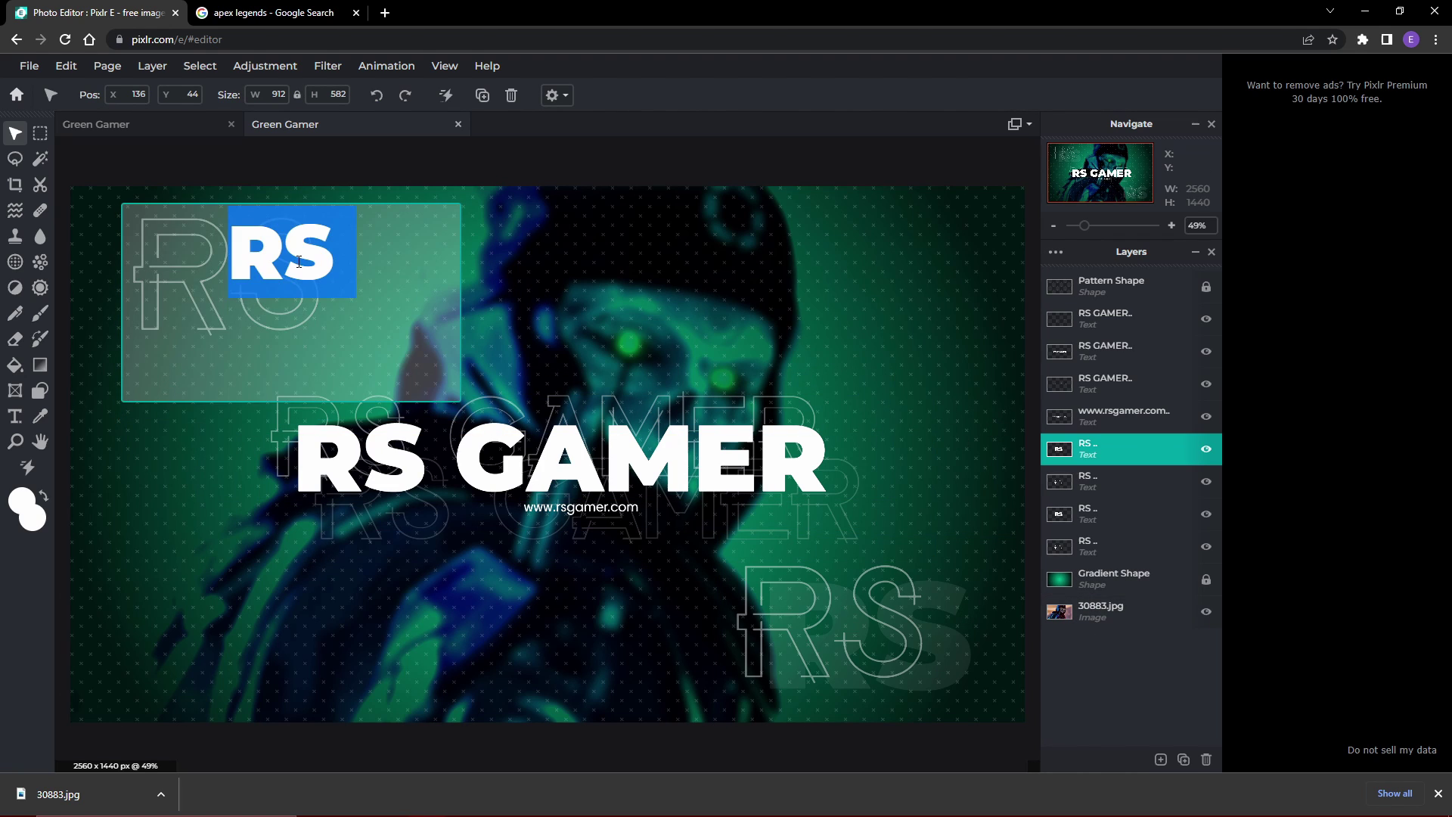
{"action": "type", "text": "E"}
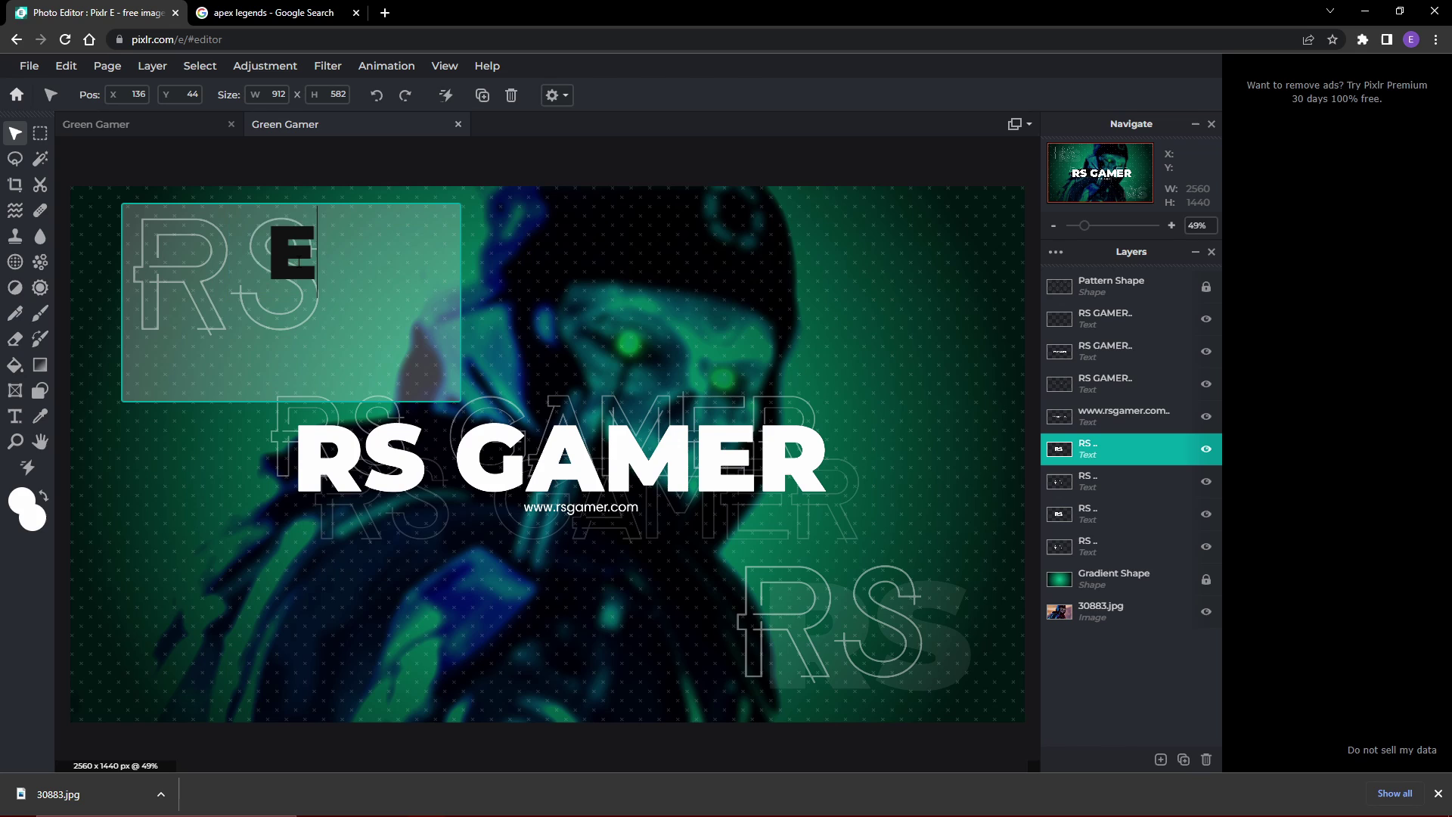
{"action": "type", "text": "rK"}
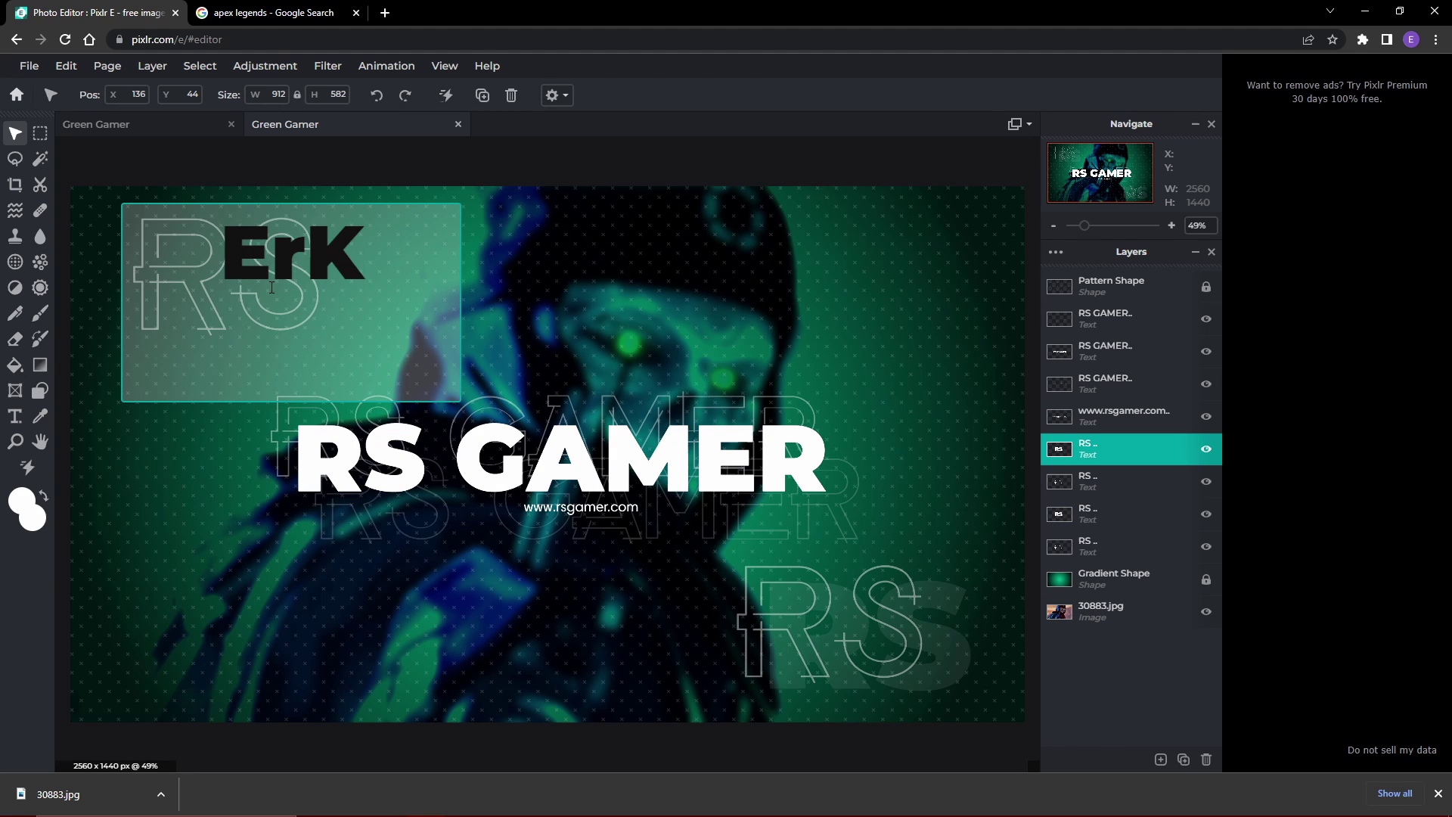
{"action": "left_click", "coordinate": [532, 168]}
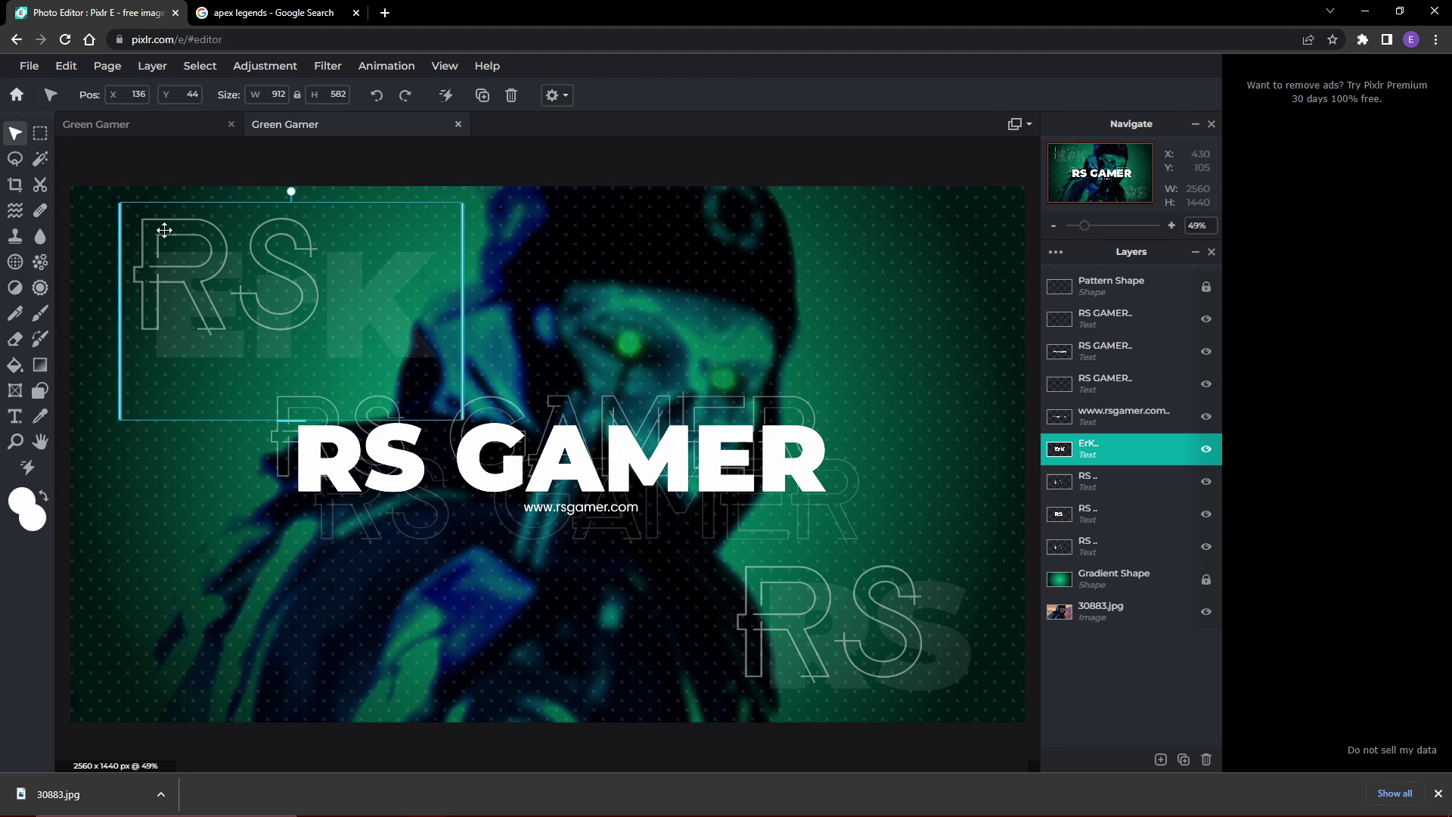
Change the outlined top-left RS text to ERK, then reopen the solid text for editing.
{"action": "left_click", "coordinate": [145, 191]}
{"action": "double_click", "coordinate": [146, 190]}
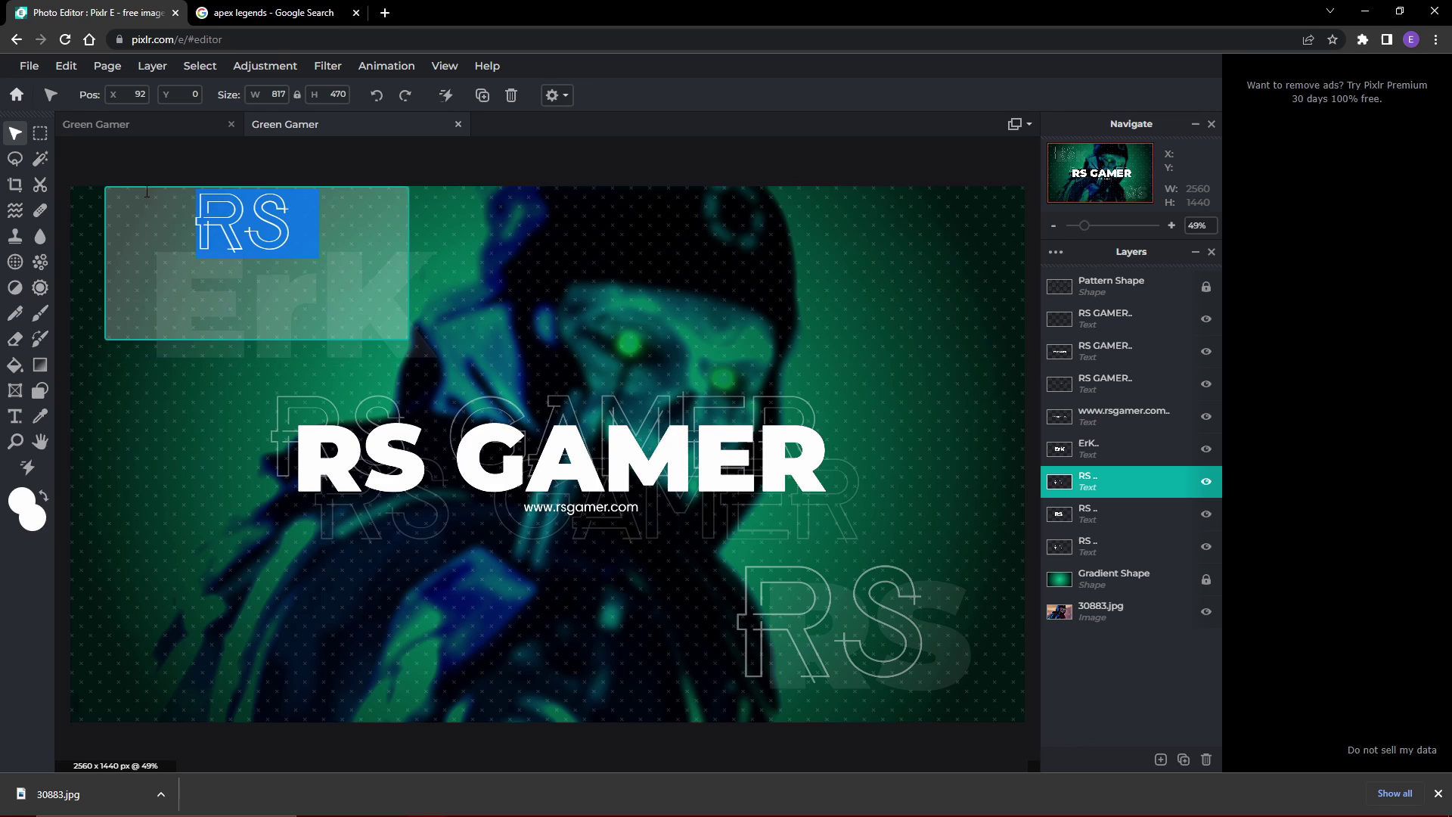
{"action": "type", "text": "ERK"}
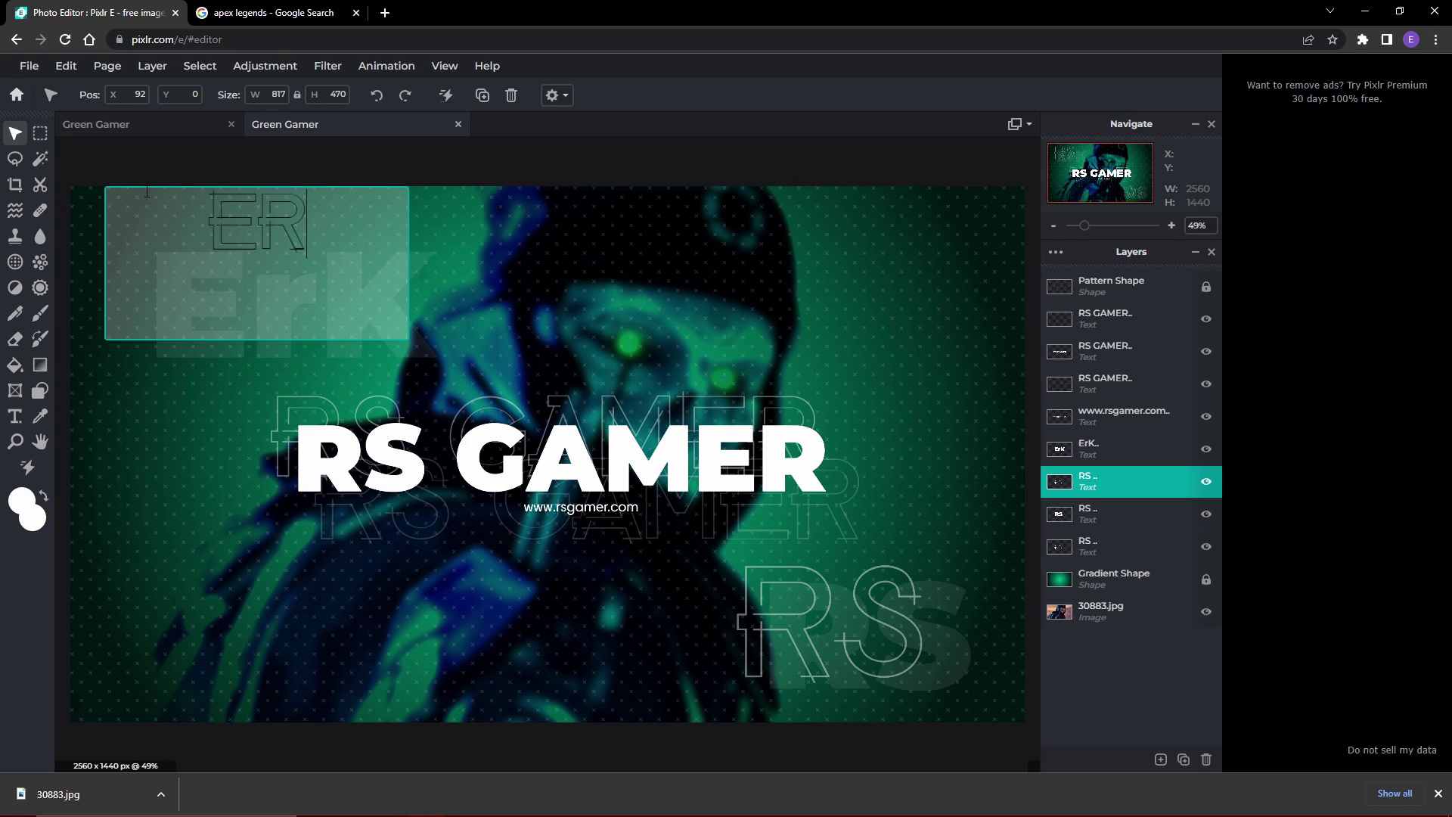
{"action": "left_click", "coordinate": [227, 178]}
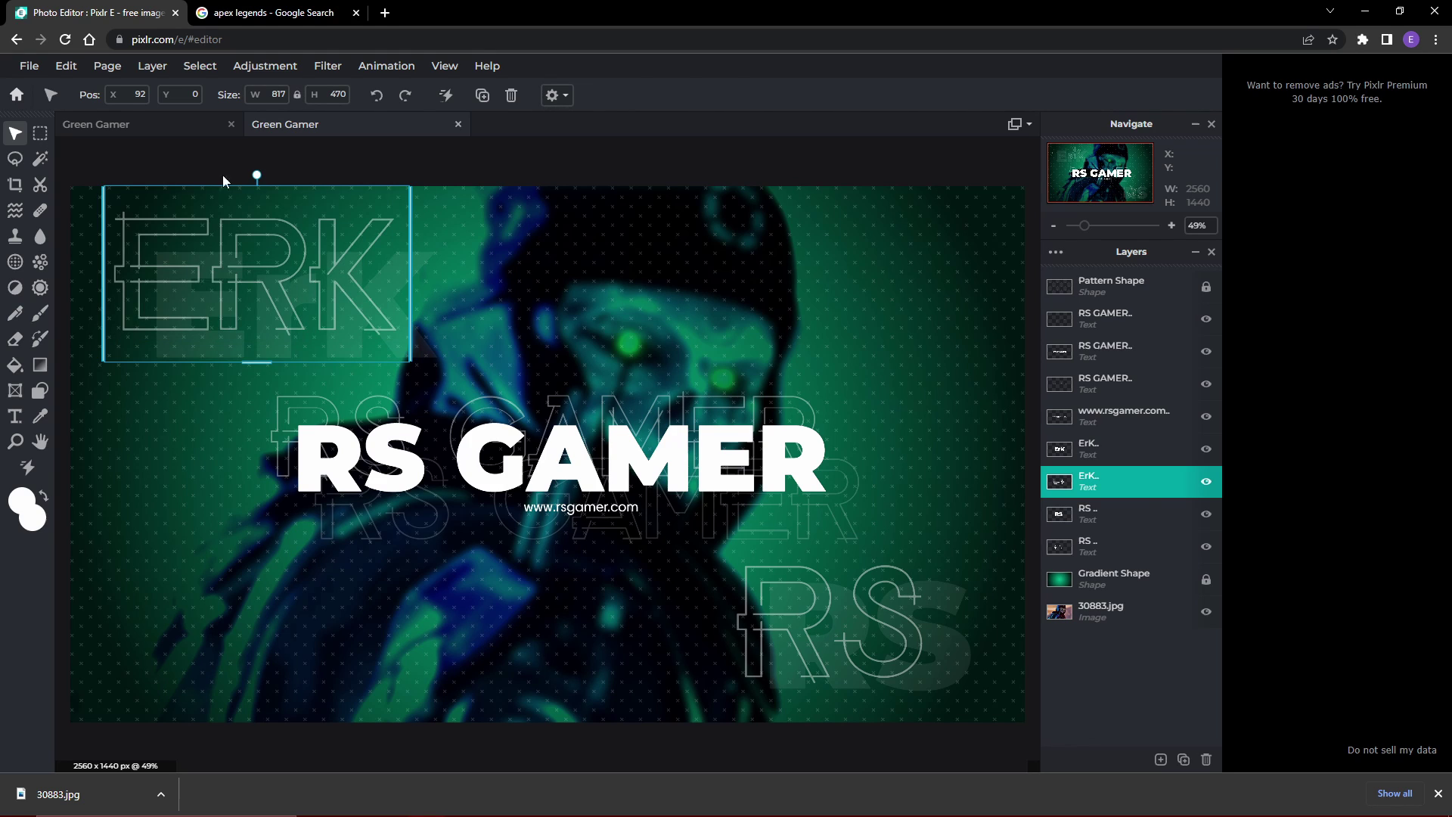
{"action": "left_click", "coordinate": [397, 366]}
{"action": "double_click", "coordinate": [382, 353]}
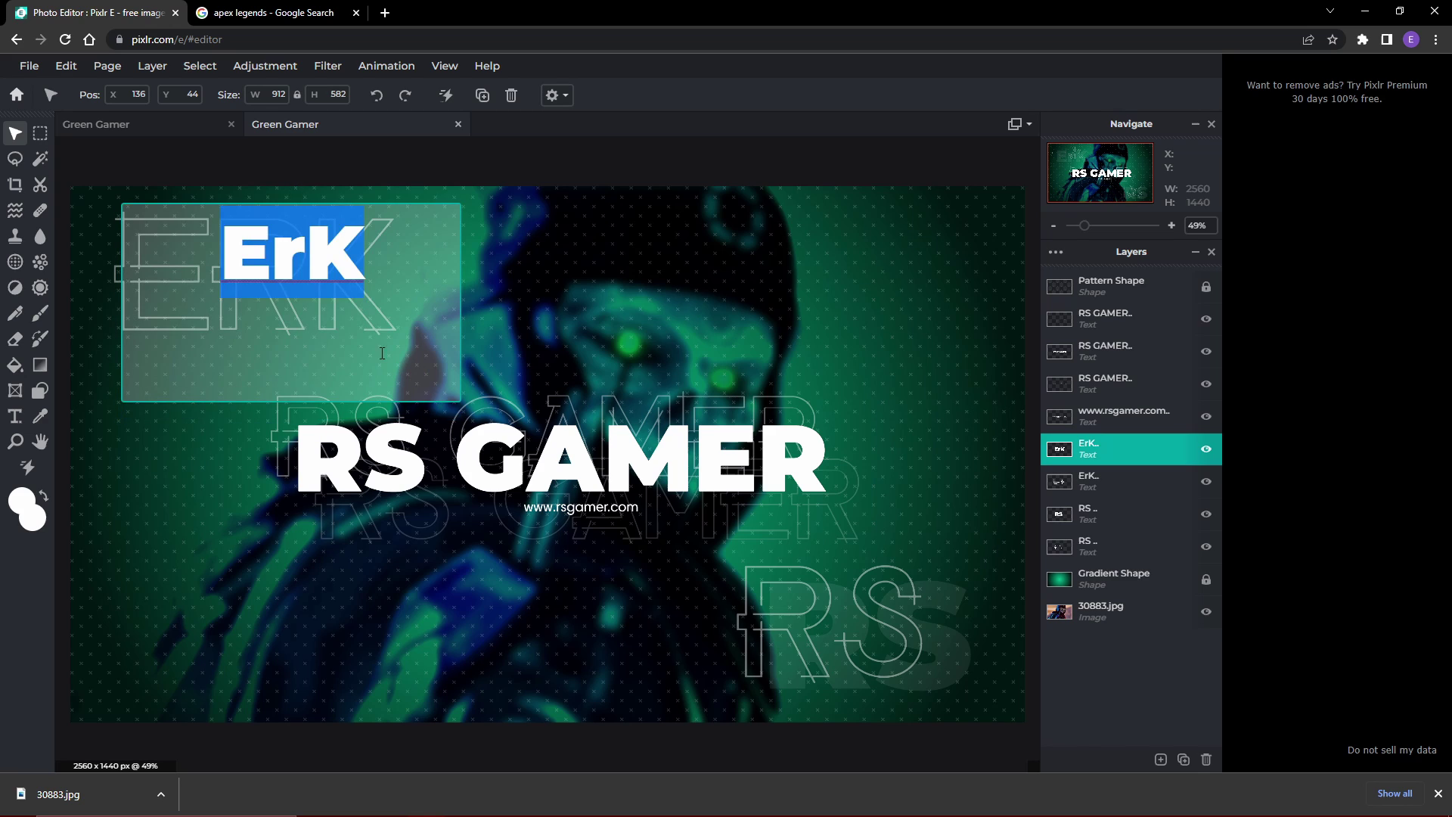
Retype the solid top-left text and each RS GAMER title layer as ERK.
{"action": "type", "text": "ERK"}
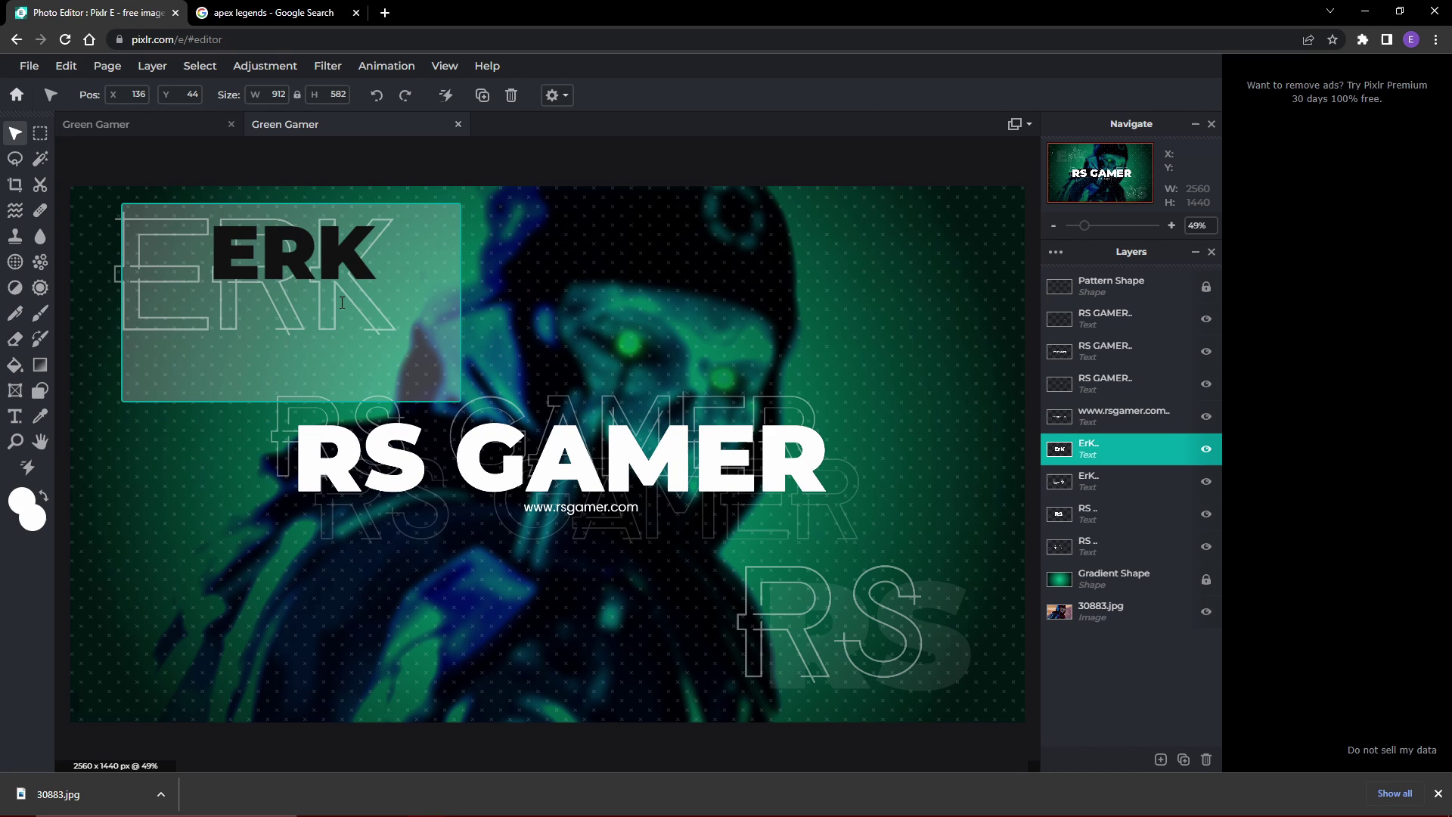
{"action": "left_click", "coordinate": [587, 201]}
{"action": "double_click", "coordinate": [609, 469]}
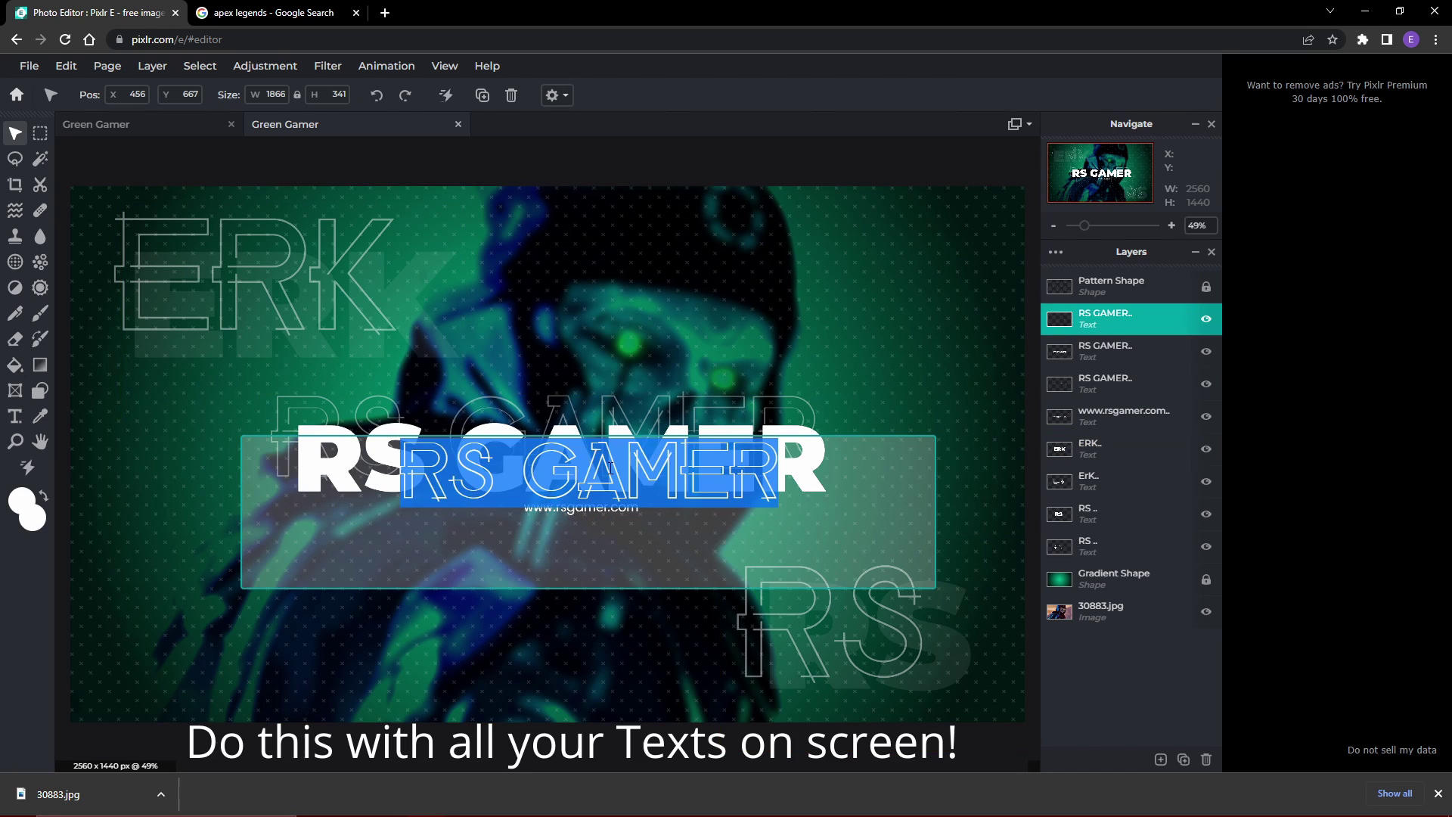
{"action": "type", "text": "ERK"}
{"action": "double_click", "coordinate": [559, 461]}
{"action": "type", "text": "ERK"}
{"action": "double_click", "coordinate": [582, 454]}
{"action": "type", "text": "ERK"}
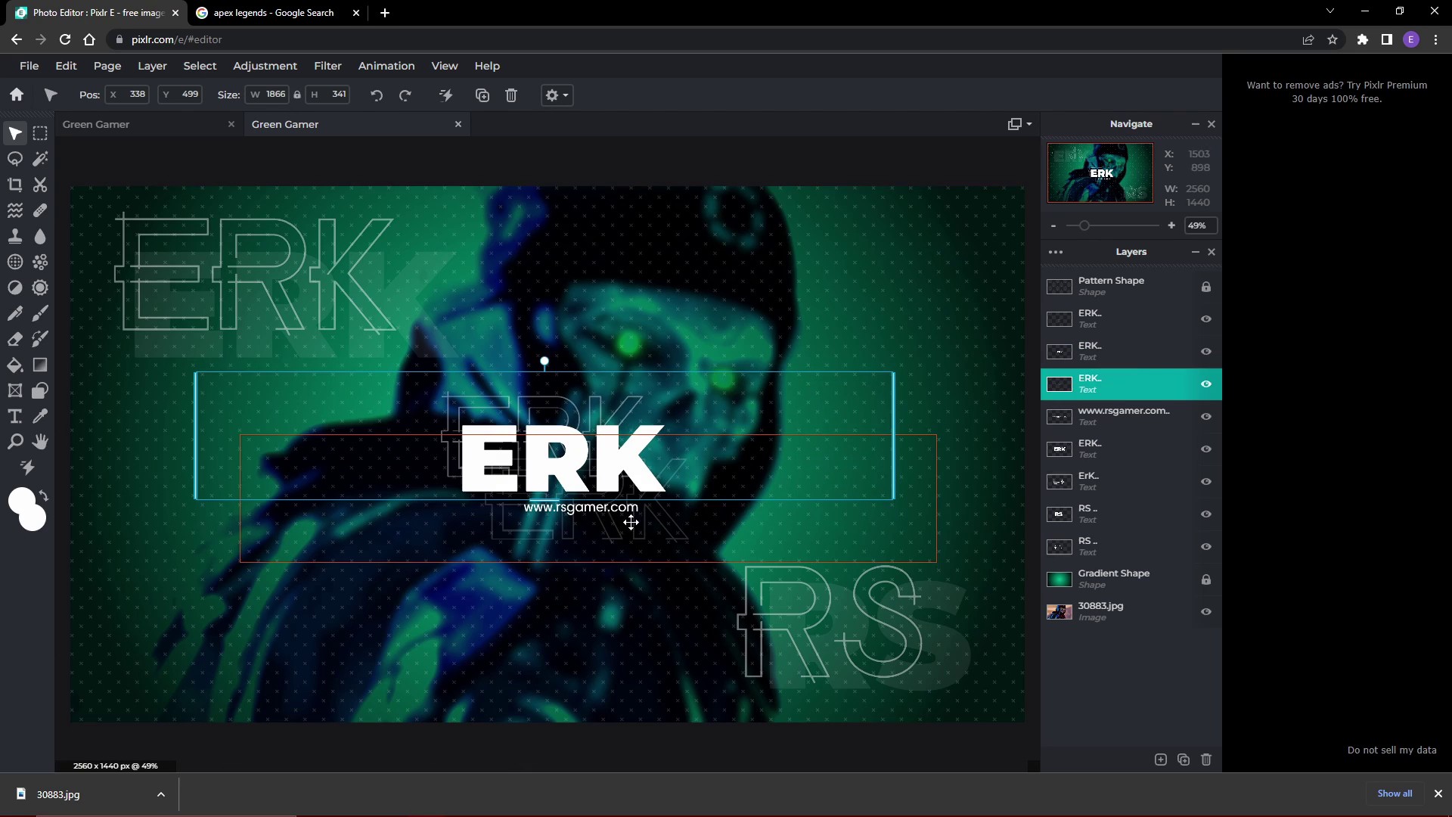
{"action": "double_click", "coordinate": [620, 508]}
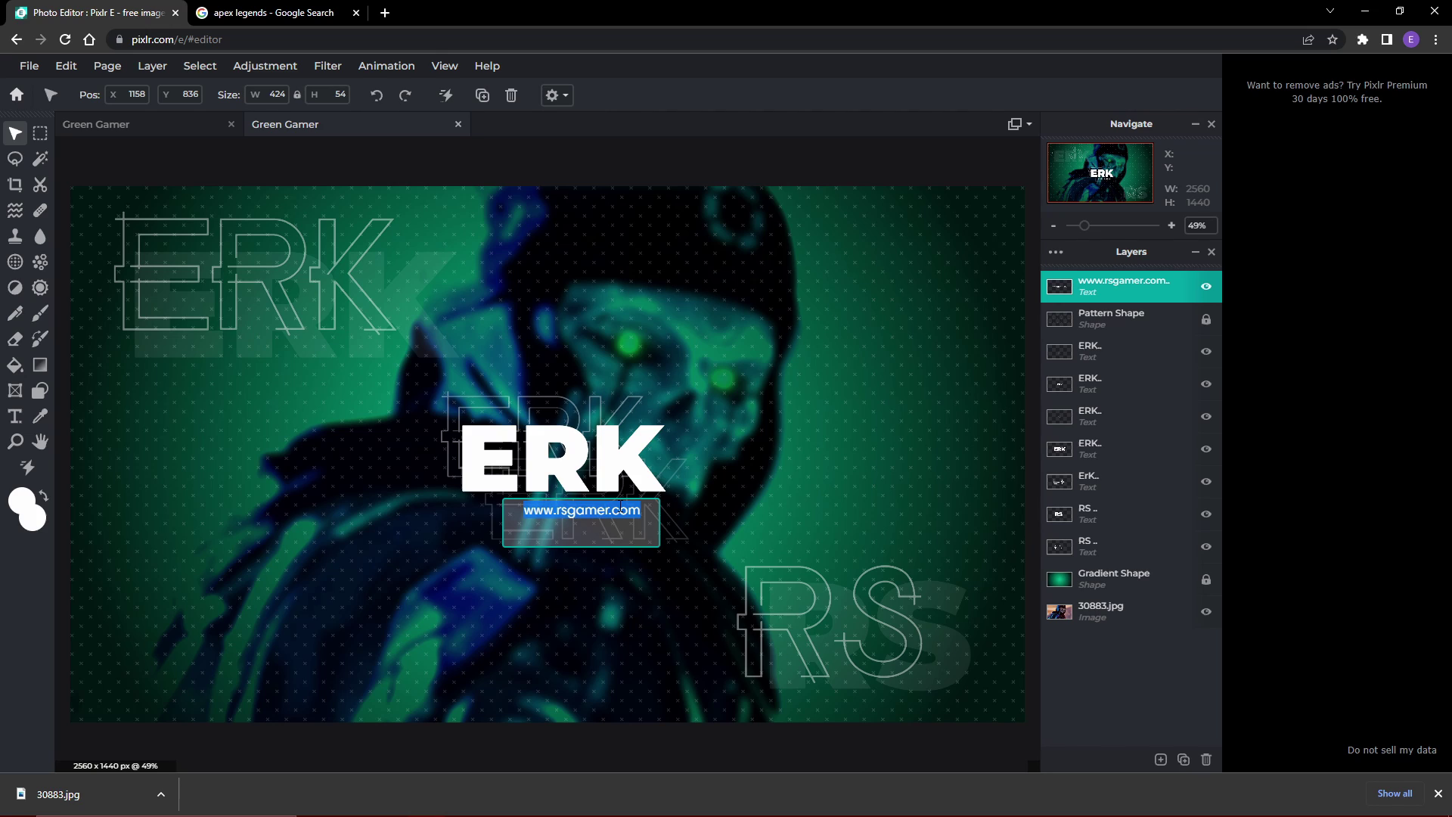
{"action": "key", "text": "BackSpace"}
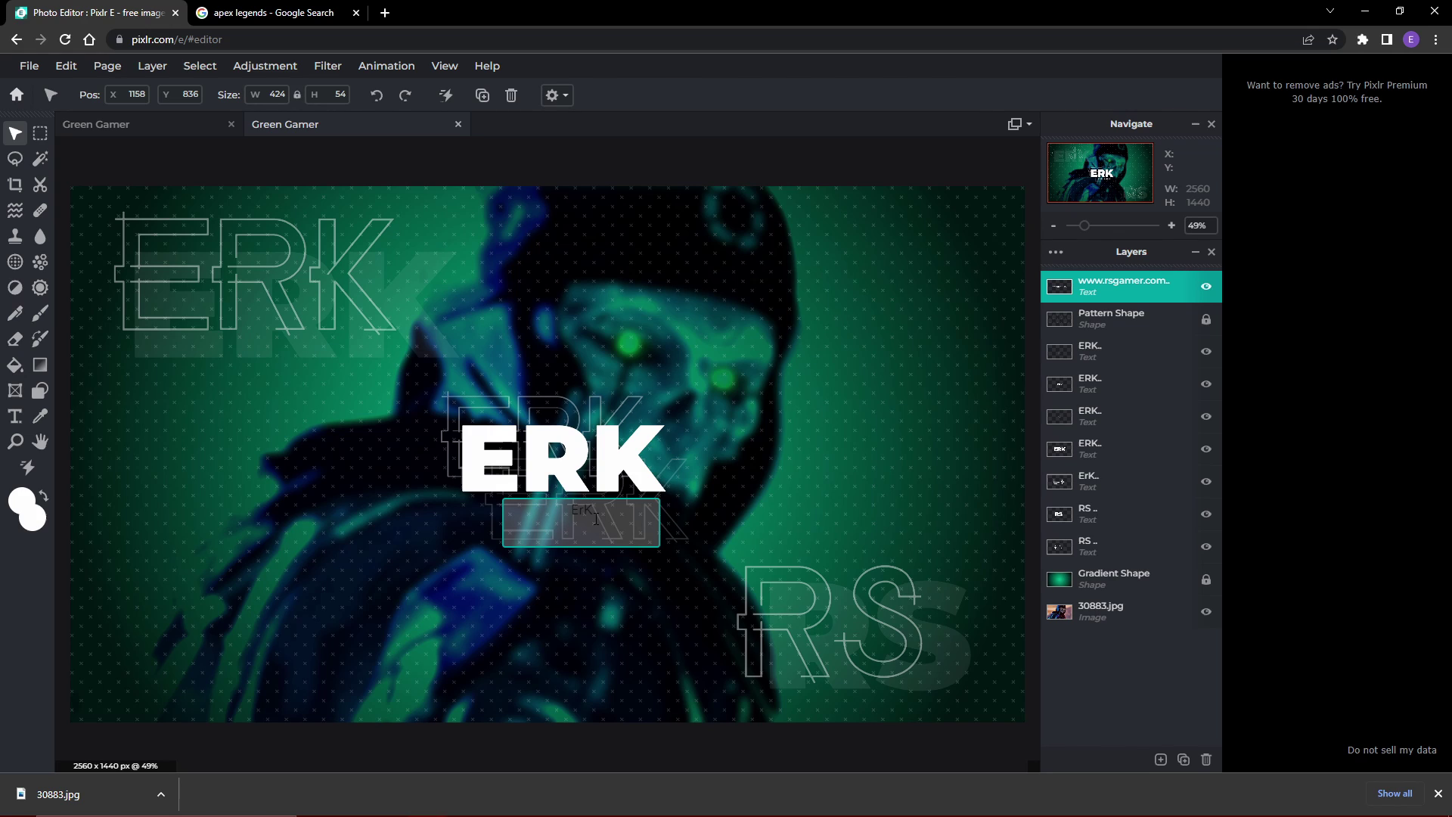
{"action": "type", "text": ".com"}
{"action": "left_click", "coordinate": [860, 169]}
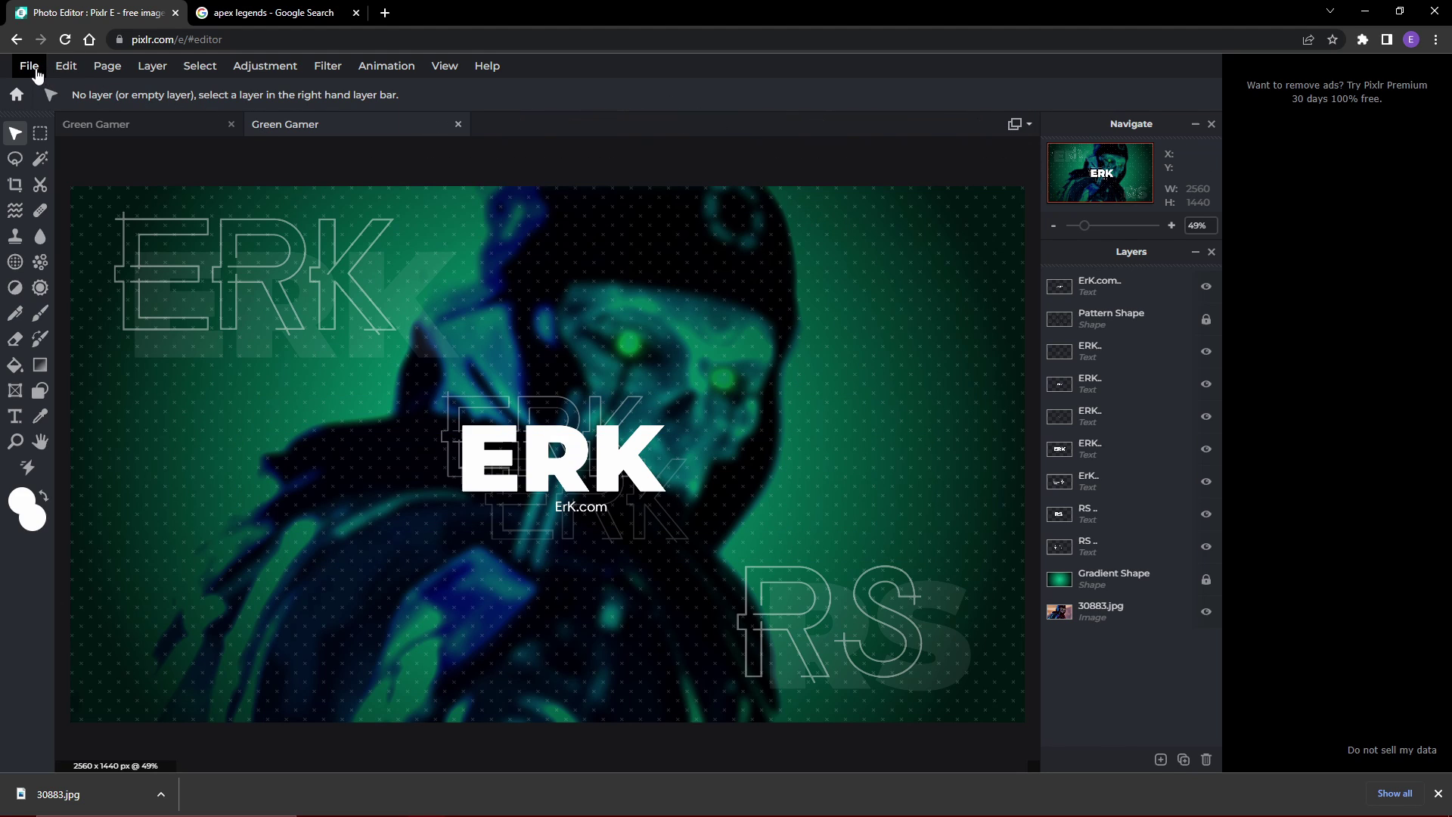
Change the bottom-right RS to ERK, then export the 2560 x 1440 banner as YT.jpg at 100% quality.
{"action": "left_click", "coordinate": [30, 67]}
{"action": "left_click", "coordinate": [899, 632]}
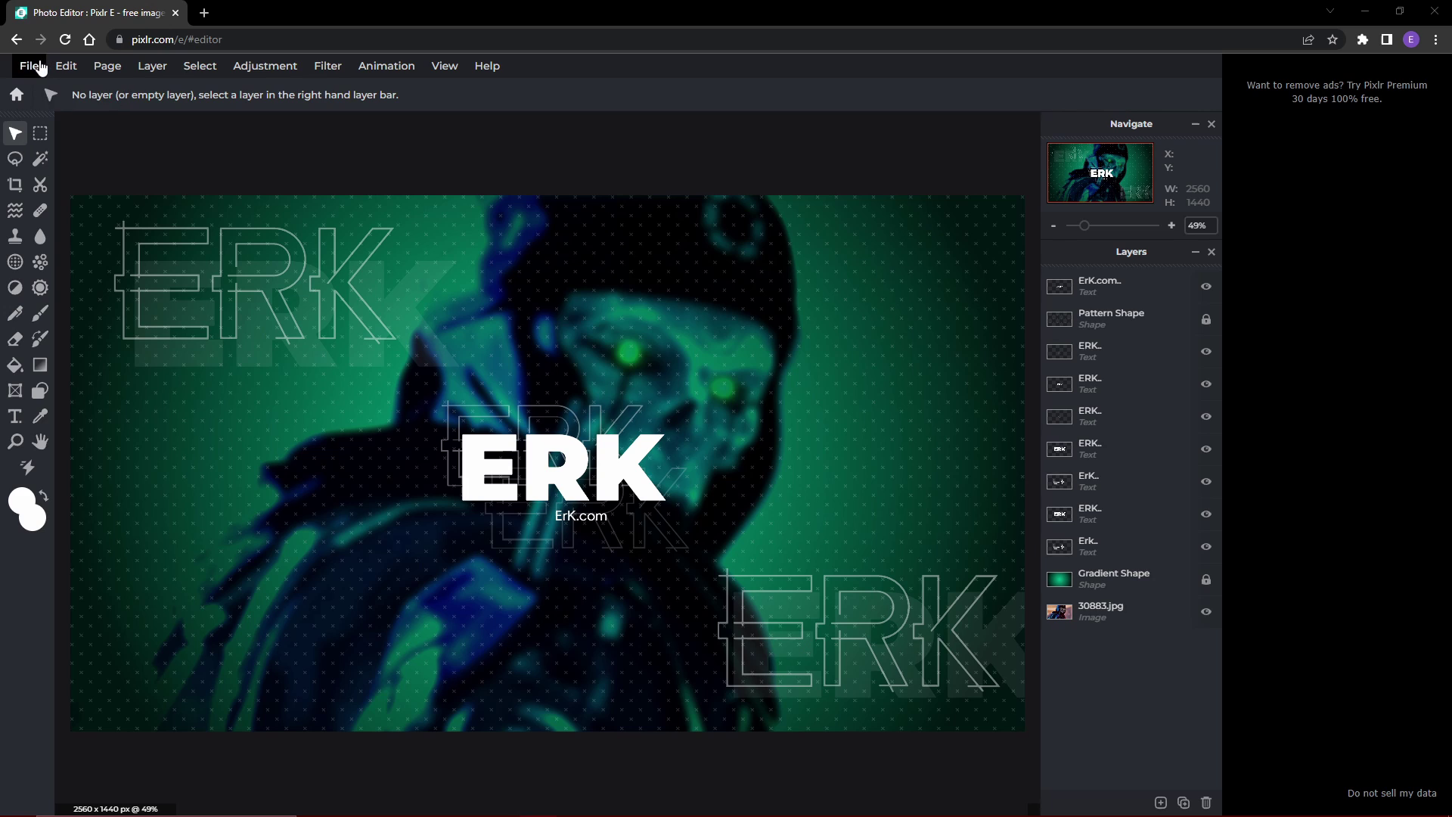
{"action": "left_click", "coordinate": [32, 66]}
{"action": "left_click", "coordinate": [65, 203]}
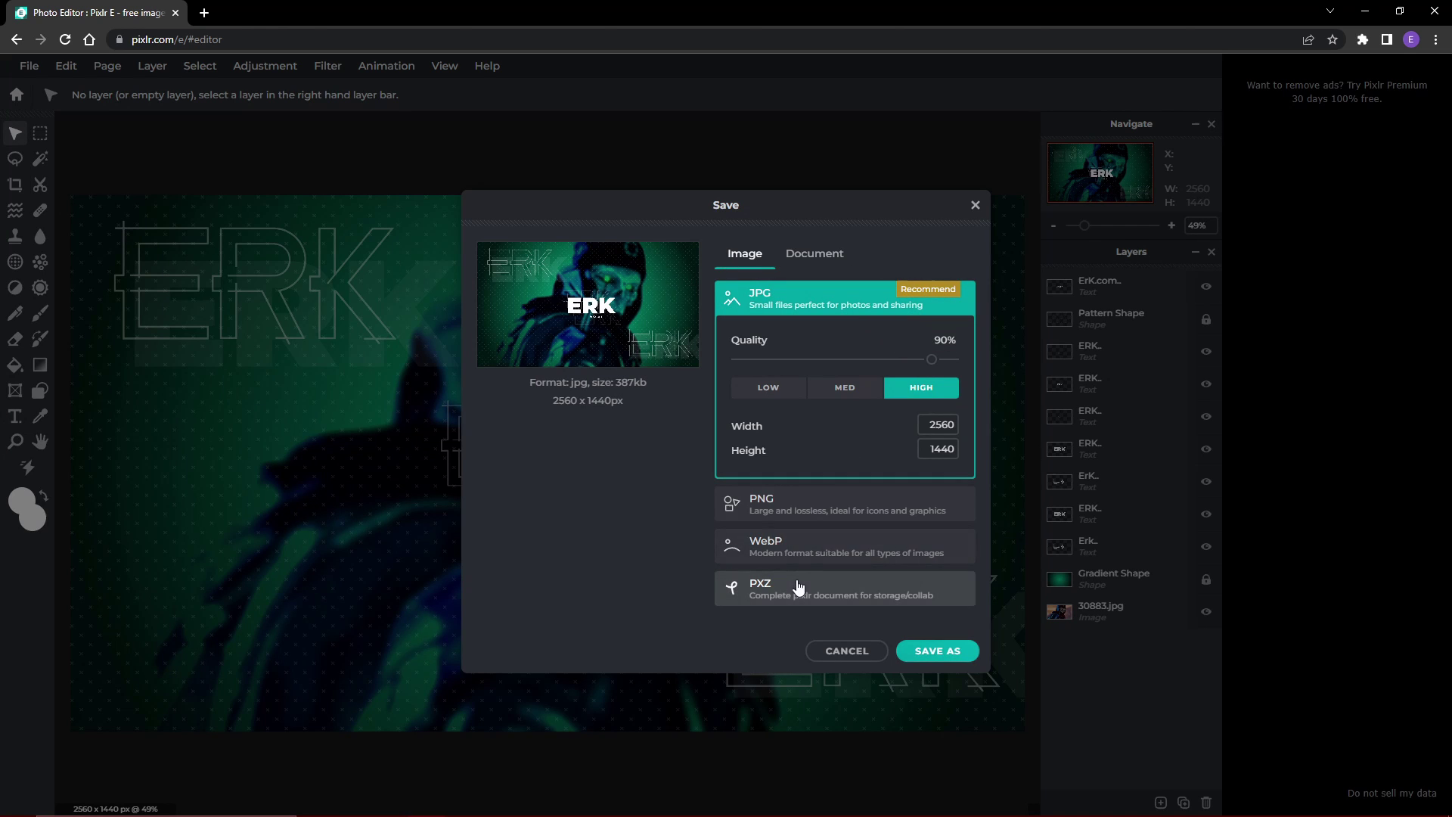
{"action": "left_click_drag", "start_coordinate": [934, 360], "coordinate": [983, 352]}
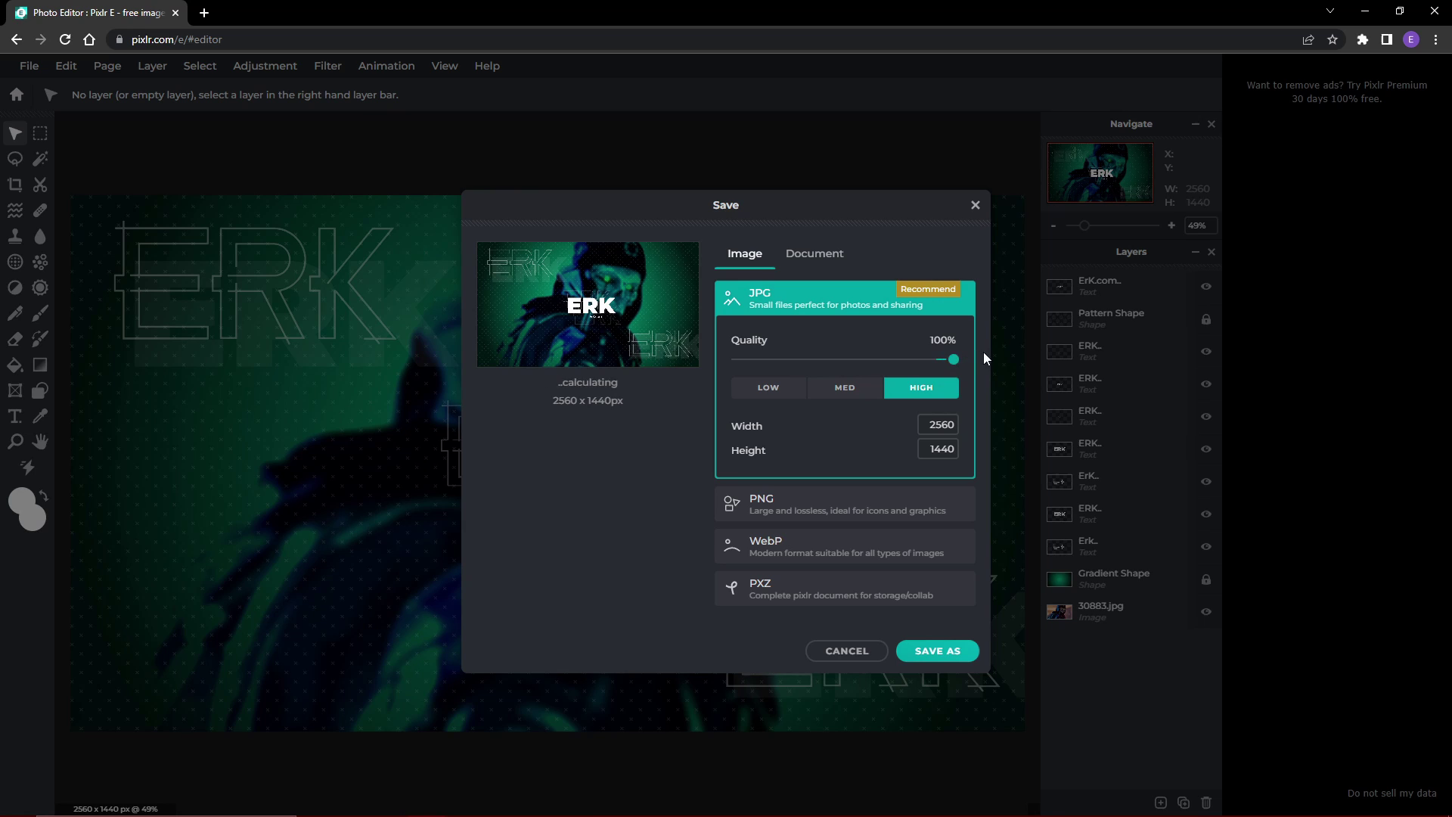
{"action": "left_click", "coordinate": [967, 650]}
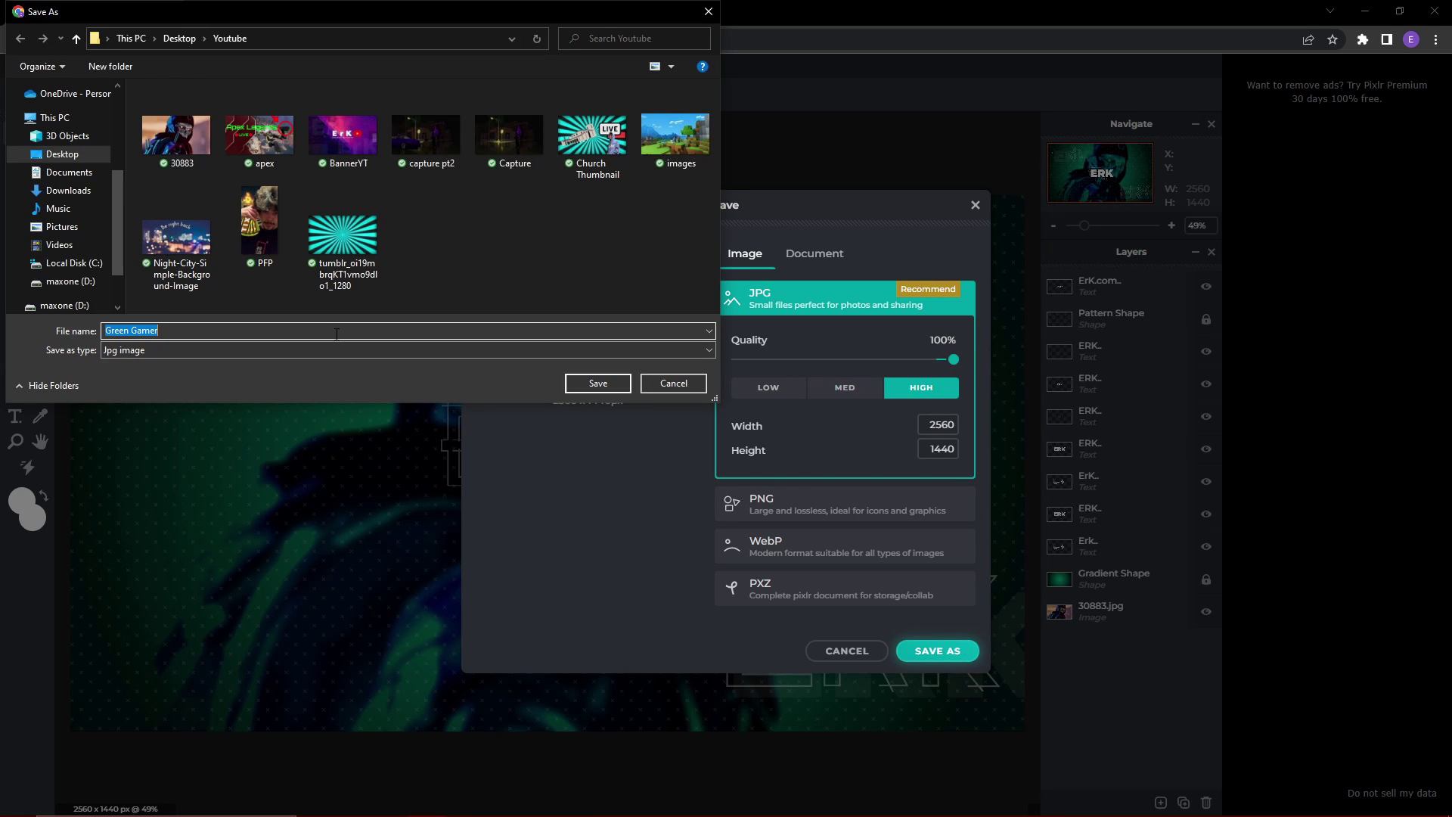
{"action": "type", "text": "YT banner"}
{"action": "left_click", "coordinate": [605, 390]}
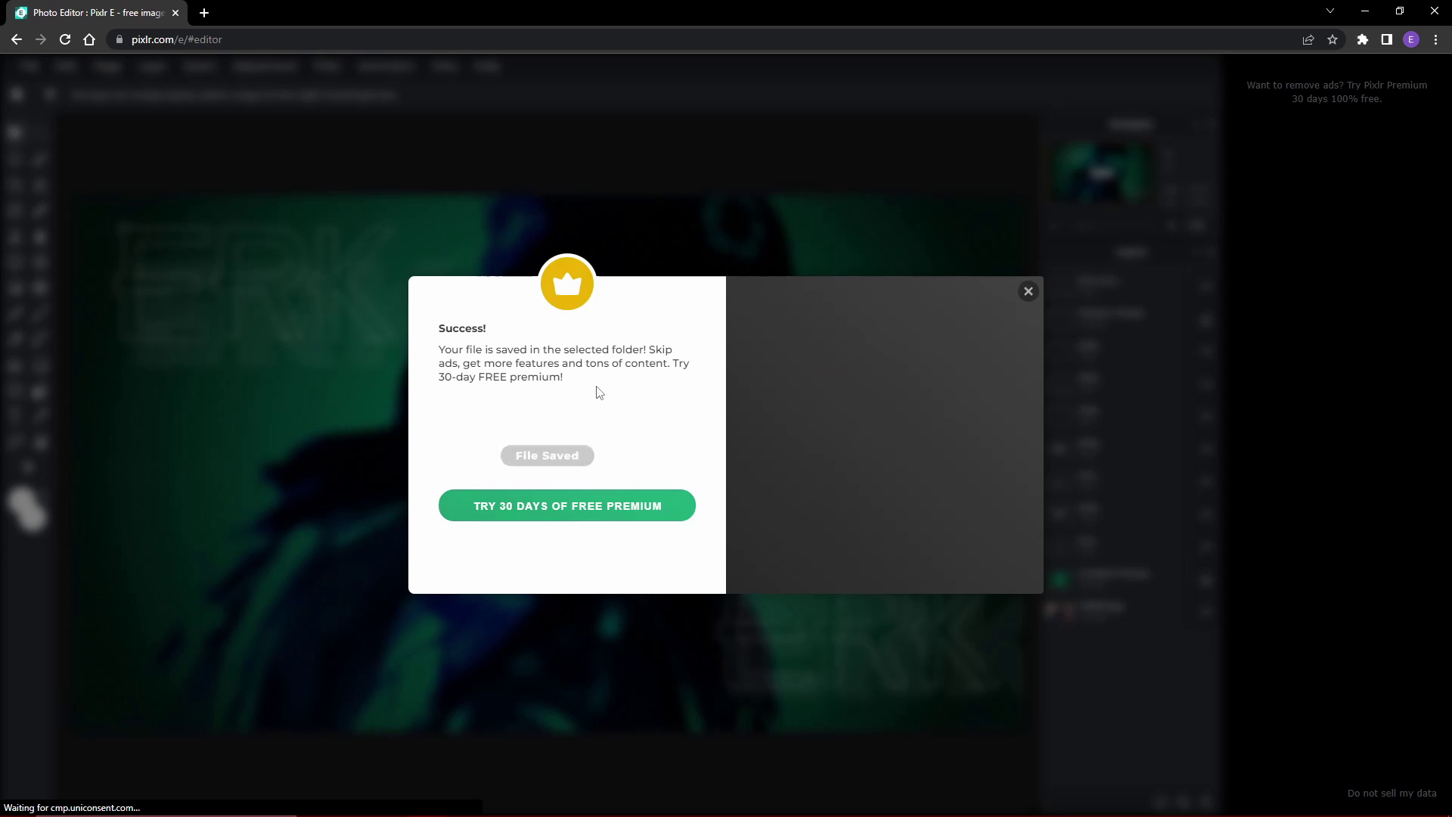
{"action": "left_click", "coordinate": [1028, 293]}
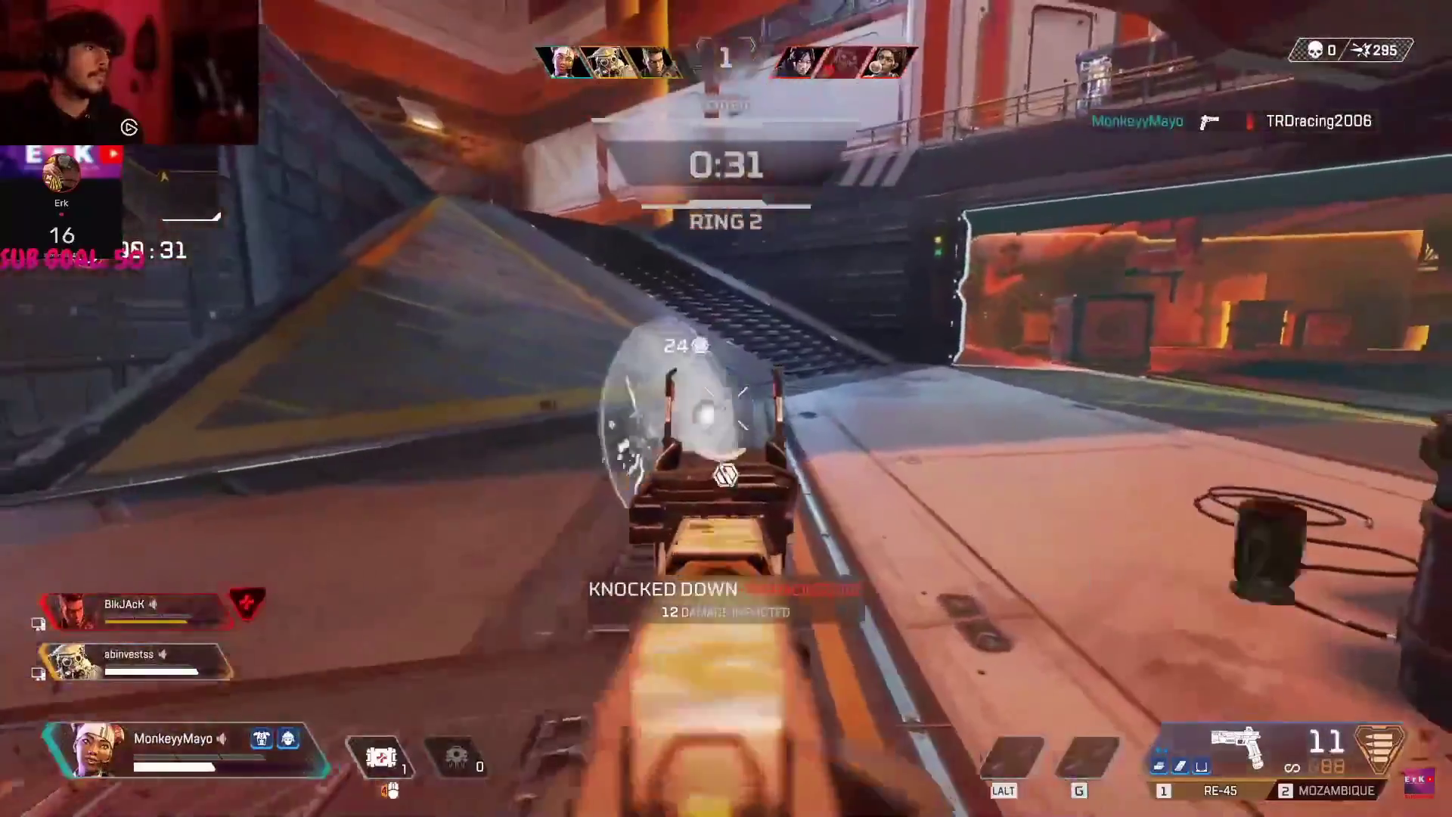